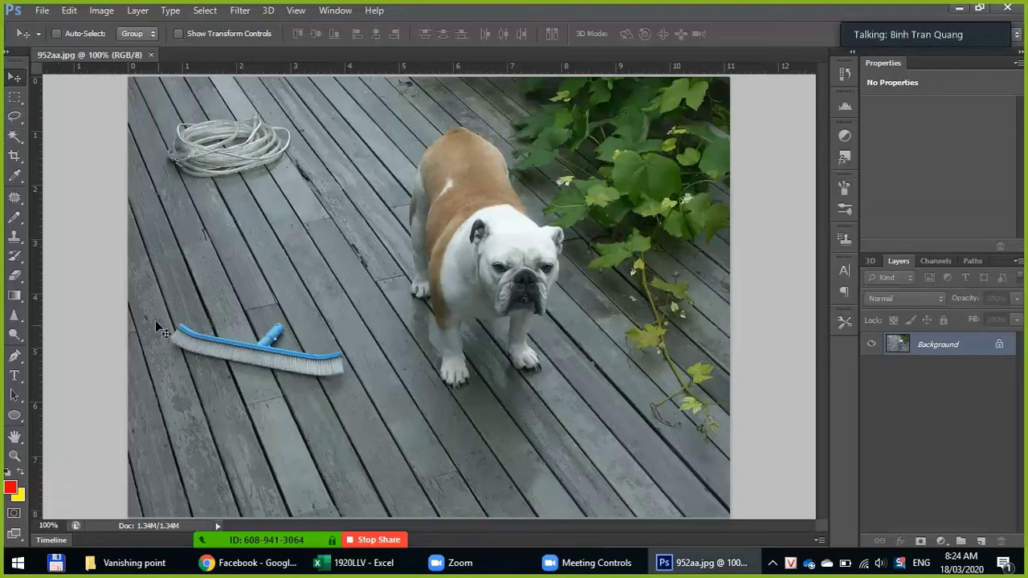
Step: Lasso the blue brush and Content-Aware fill it with deck planks, then deselect
click(14, 117)
drag(160, 333, 248, 386)
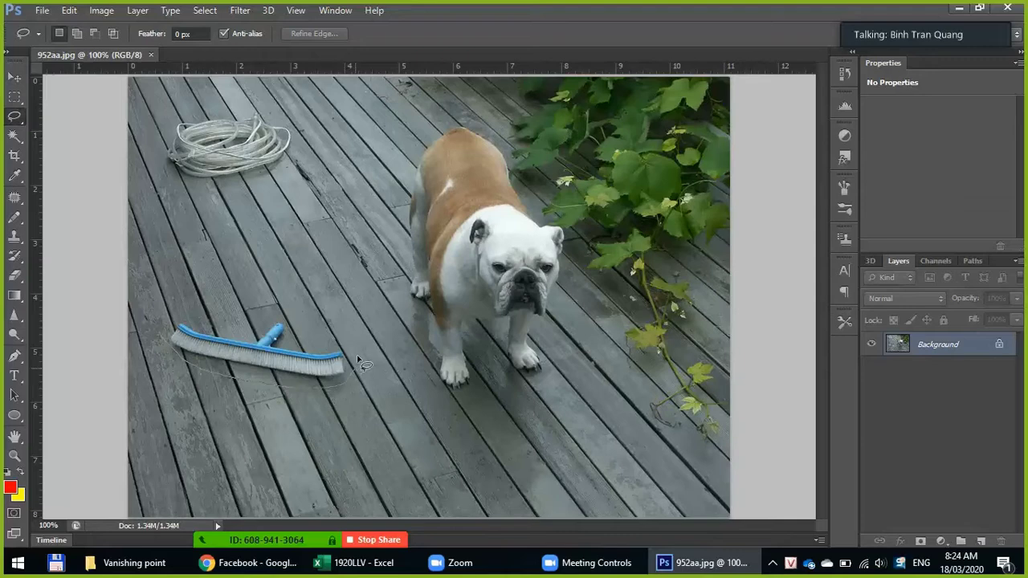
drag(307, 329, 239, 314)
drag(171, 310, 156, 321)
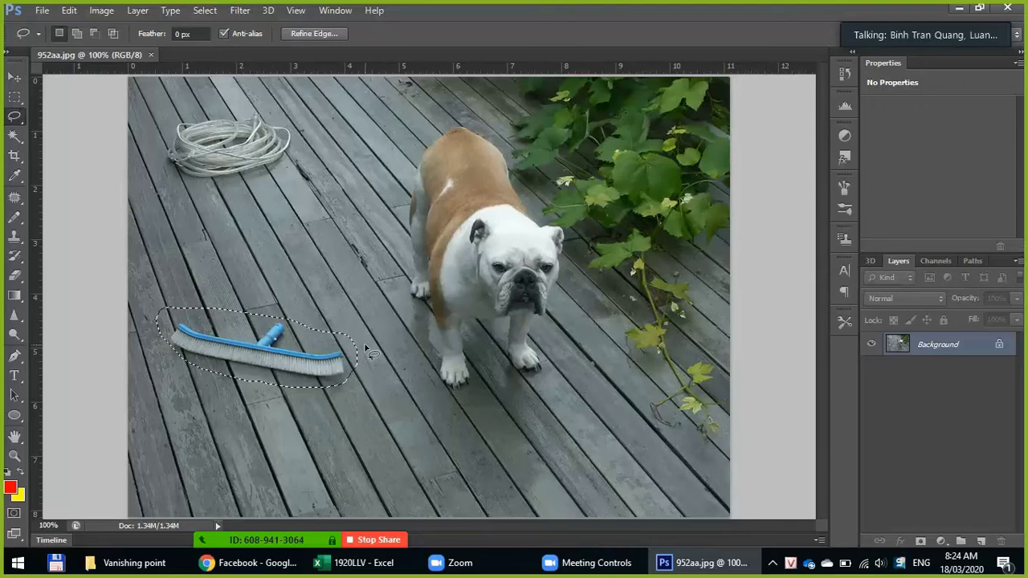
key(shift+F5)
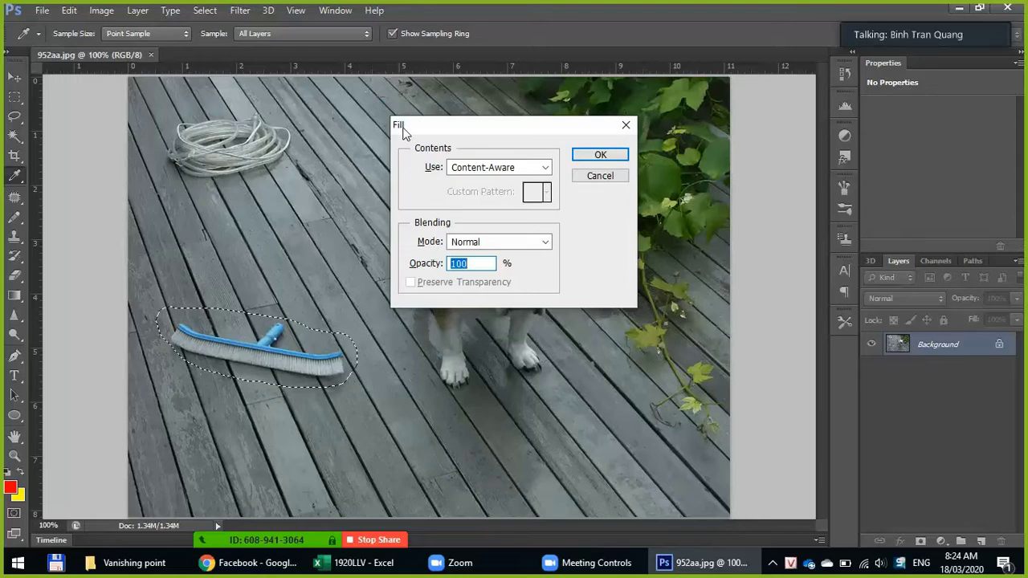
click(599, 155)
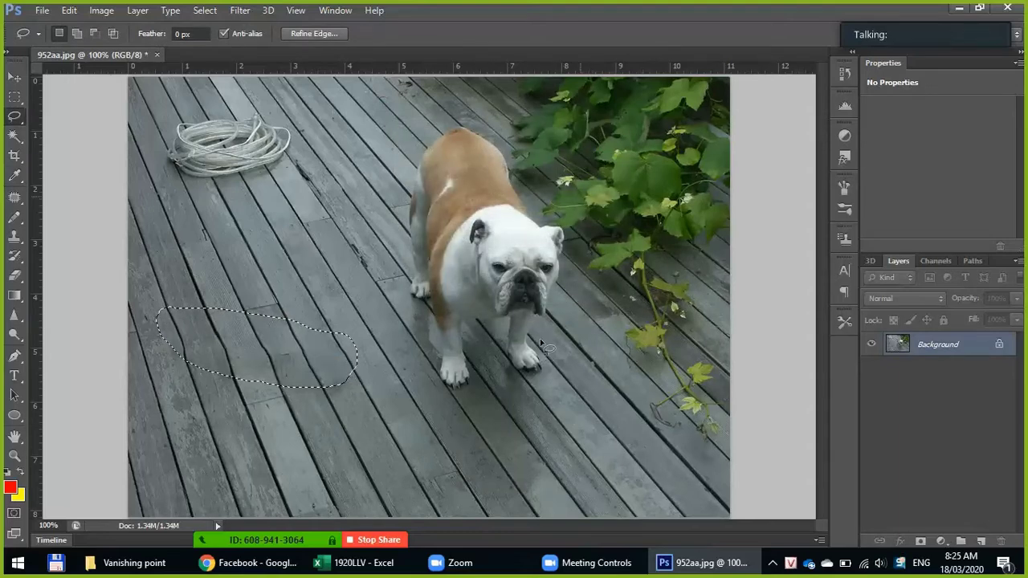
click(461, 402)
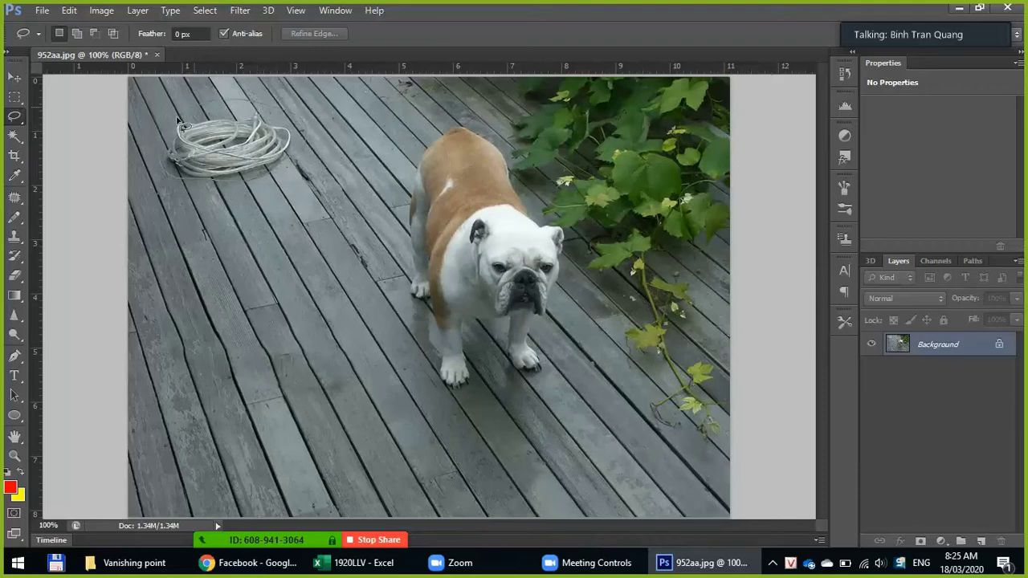
drag(166, 134, 299, 147)
key(shift+F5)
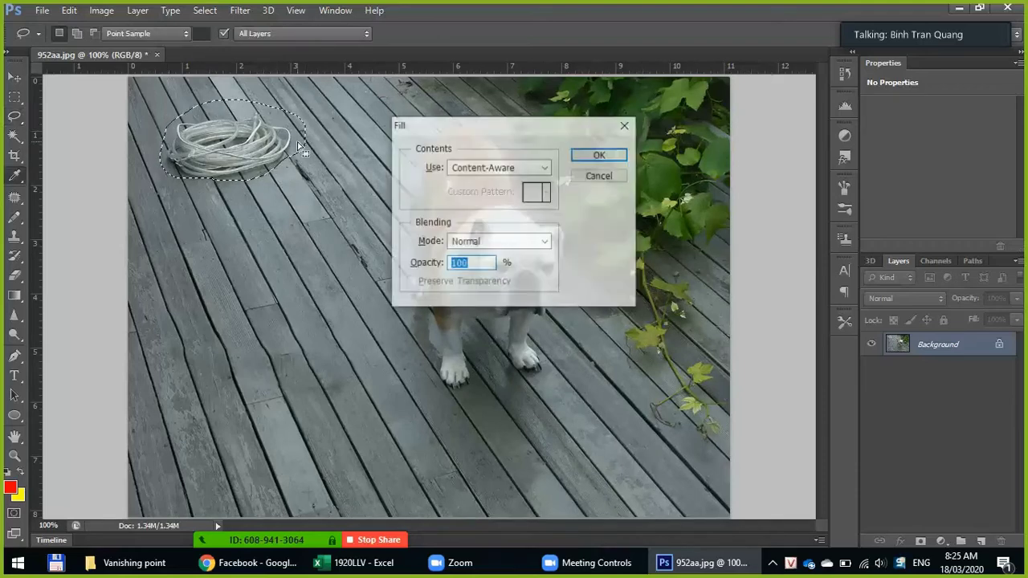
key(Return)
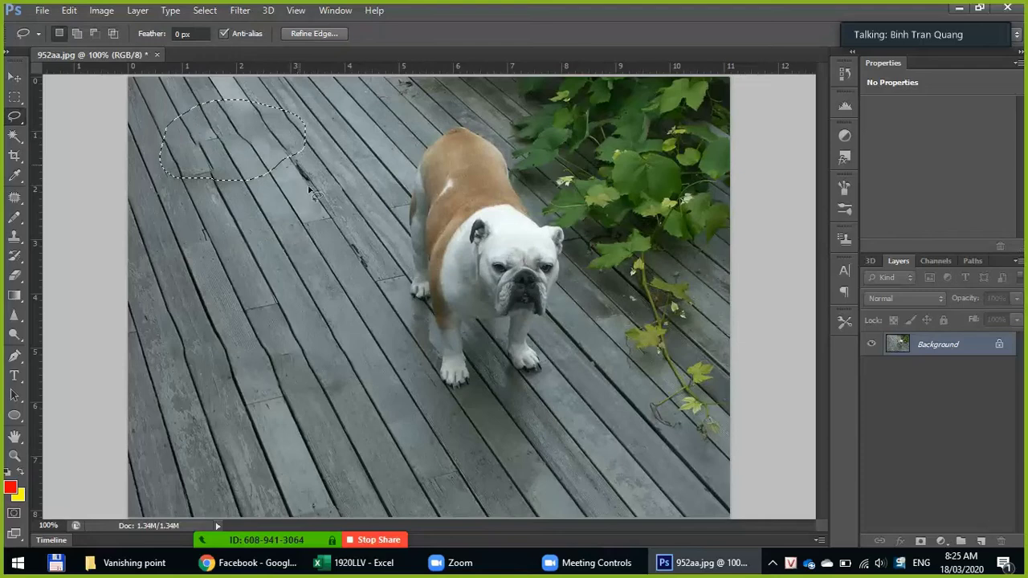
key(ctrl+d)
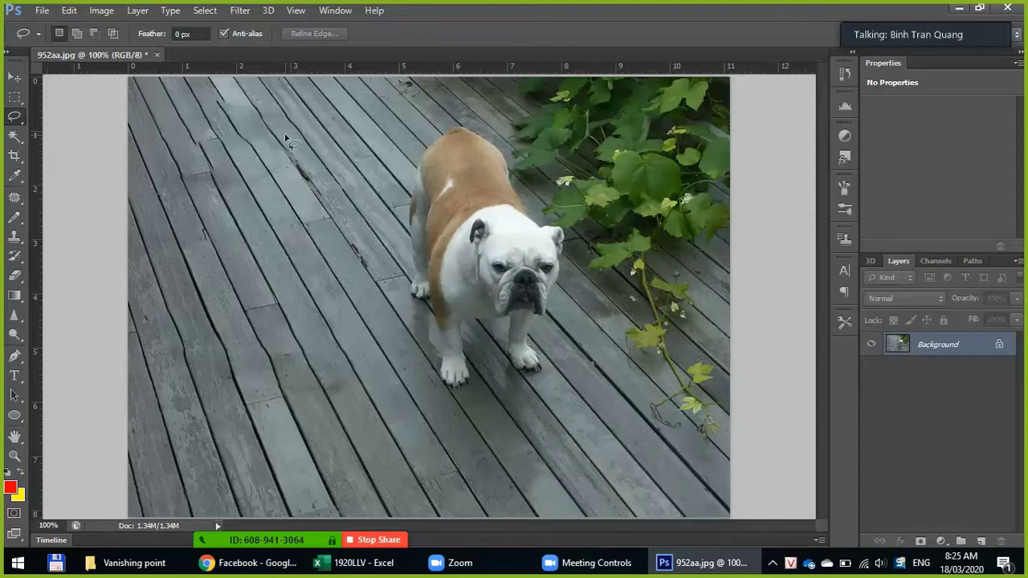
key(ctrl+alt+z)
key(ctrl+alt+z)
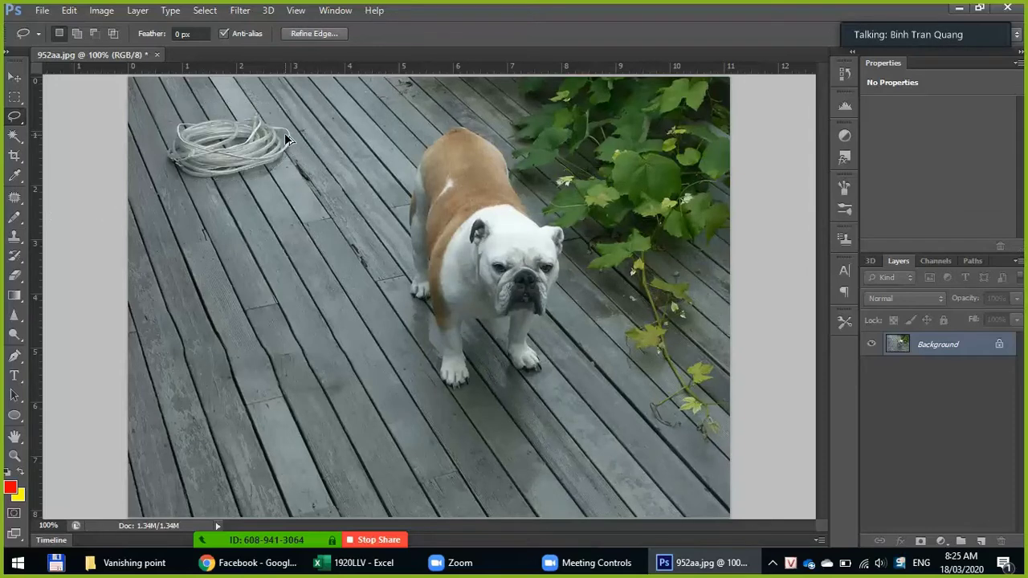
key(ctrl+alt+z)
key(ctrl+alt+z)
key(ctrl+alt+z)
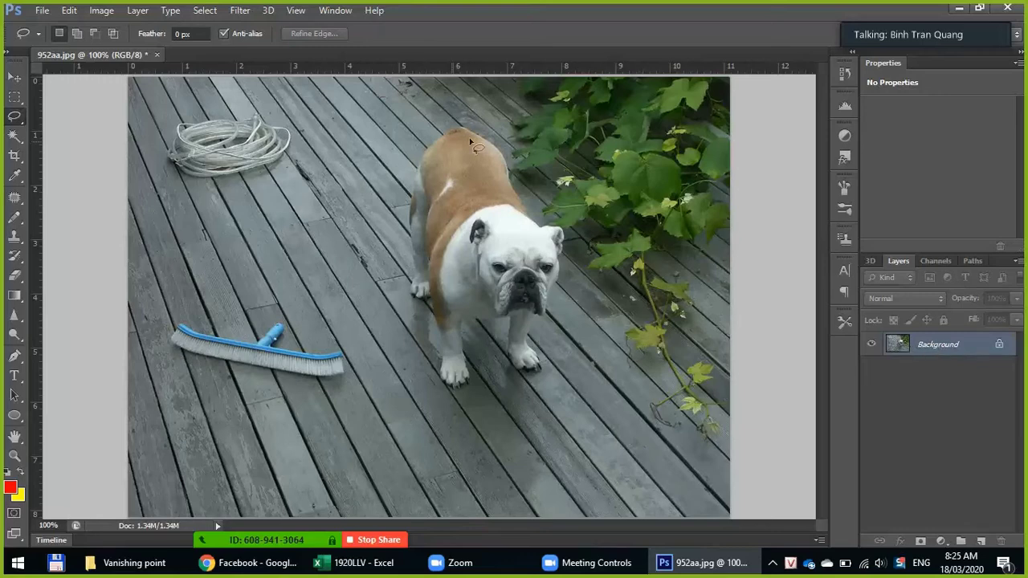
Step: Convert the Background to Layer 0, then lasso the blue brush and delete it
double_click(972, 352)
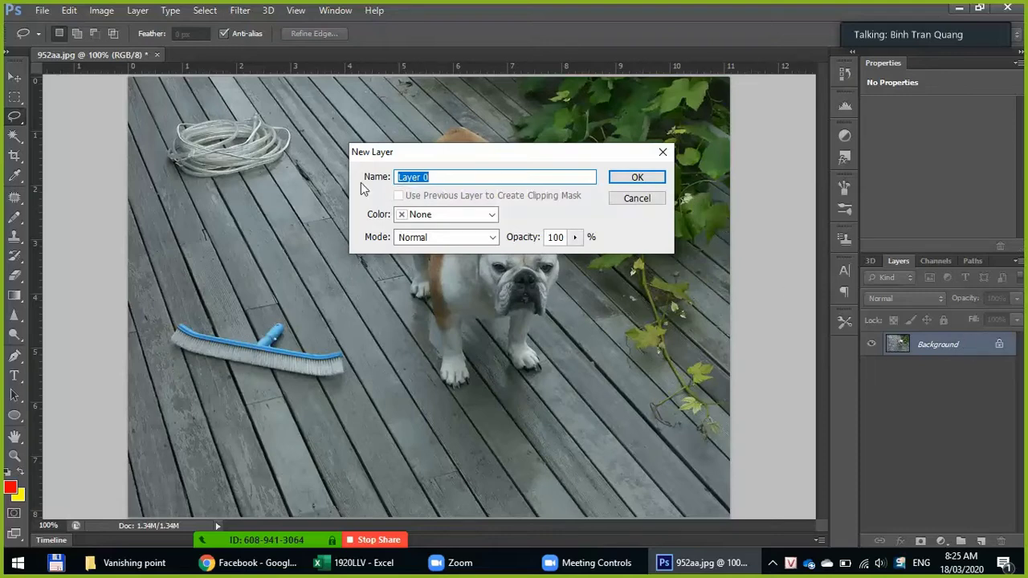
click(651, 178)
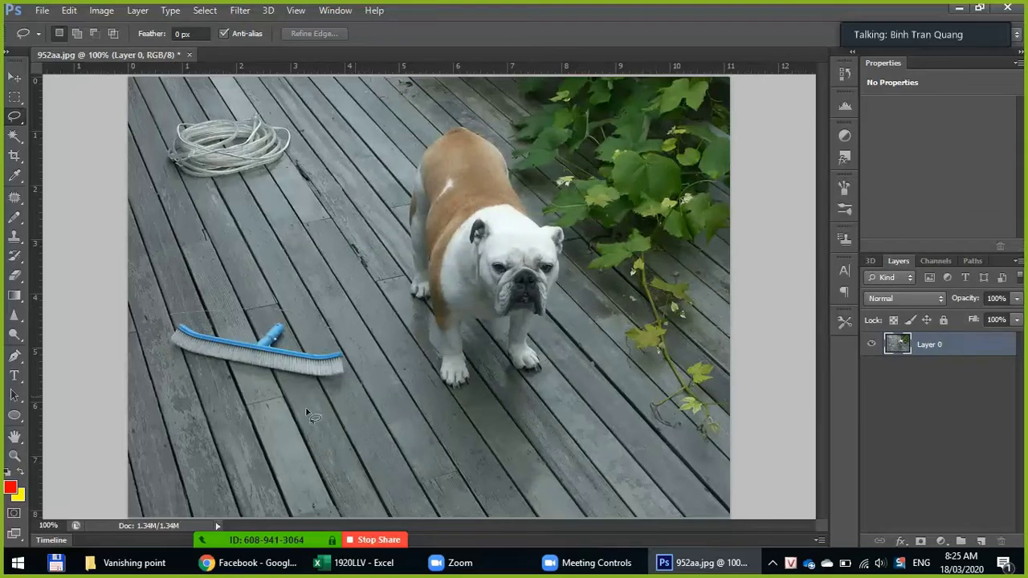
drag(210, 402, 269, 408)
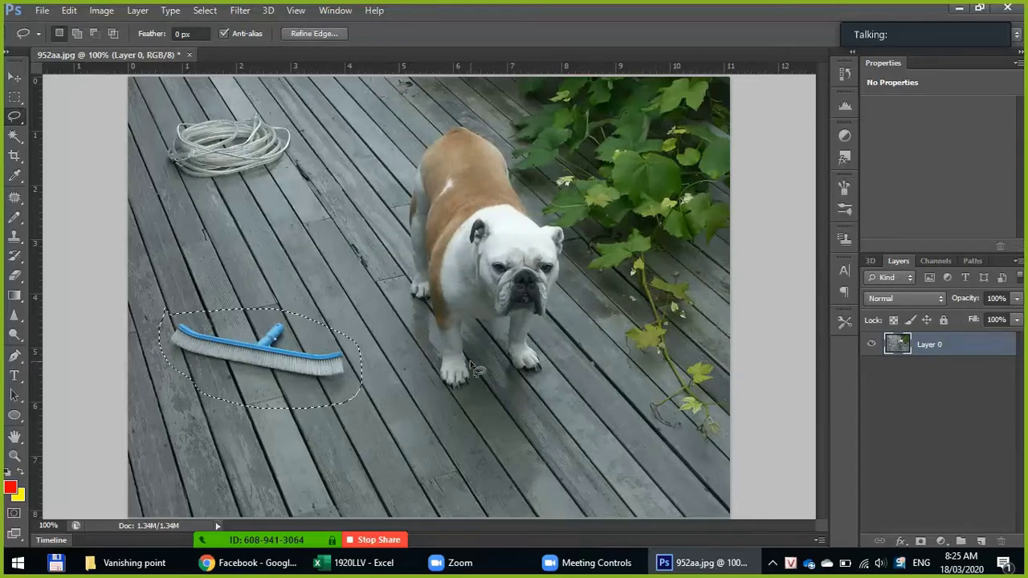
key(Delete)
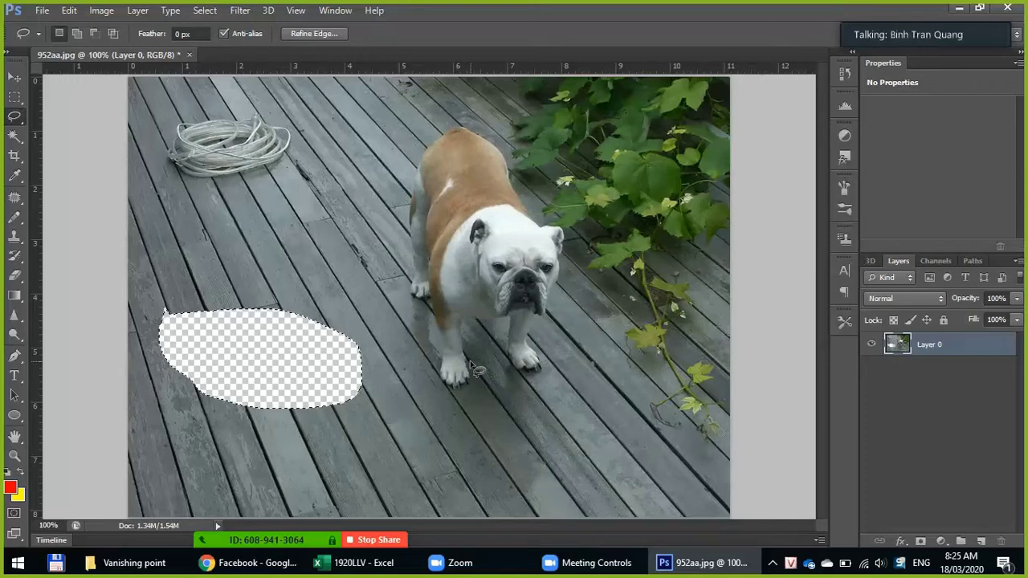
Step: Undo the deletion and selection, reverting the image to a single Background layer
key(ctrl+z)
key(ctrl+d)
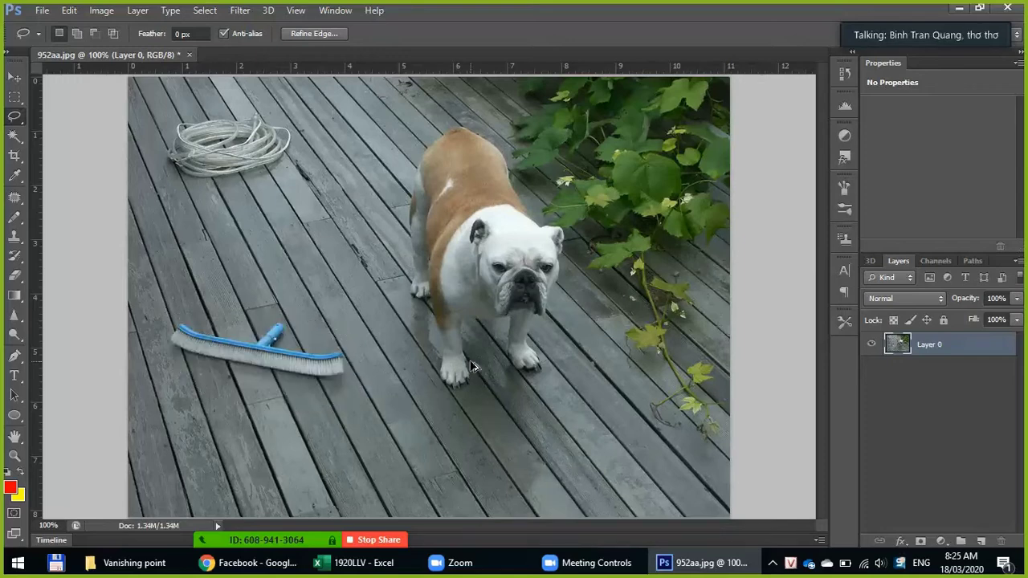
key(ctrl+alt+z)
key(ctrl+alt+z)
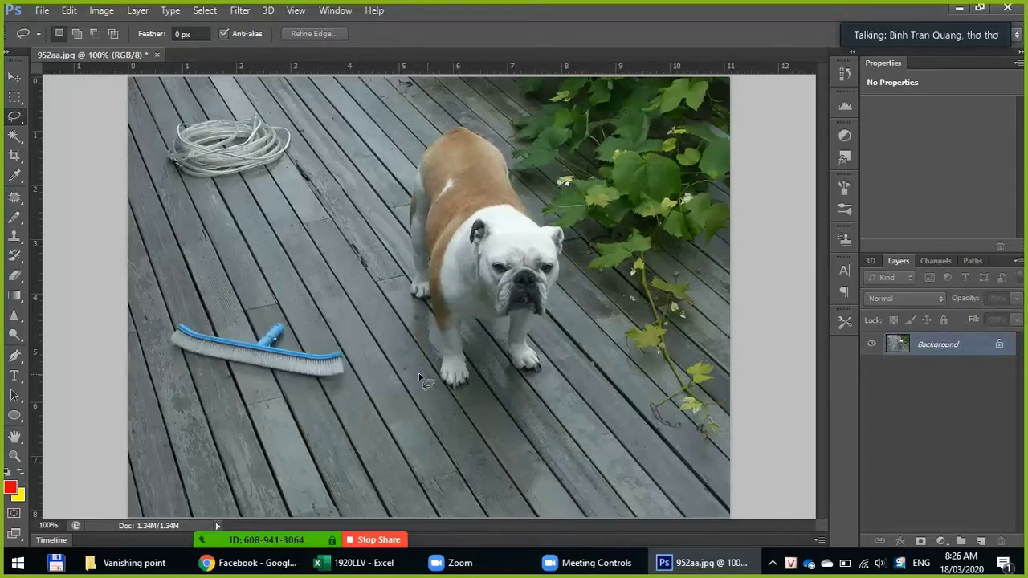
Step: Zoom in on the rope coil and switch to the Polygonal Lasso tool
scroll(220, 354, up, 2)
scroll(200, 354, up, 2)
scroll(177, 355, up, 2)
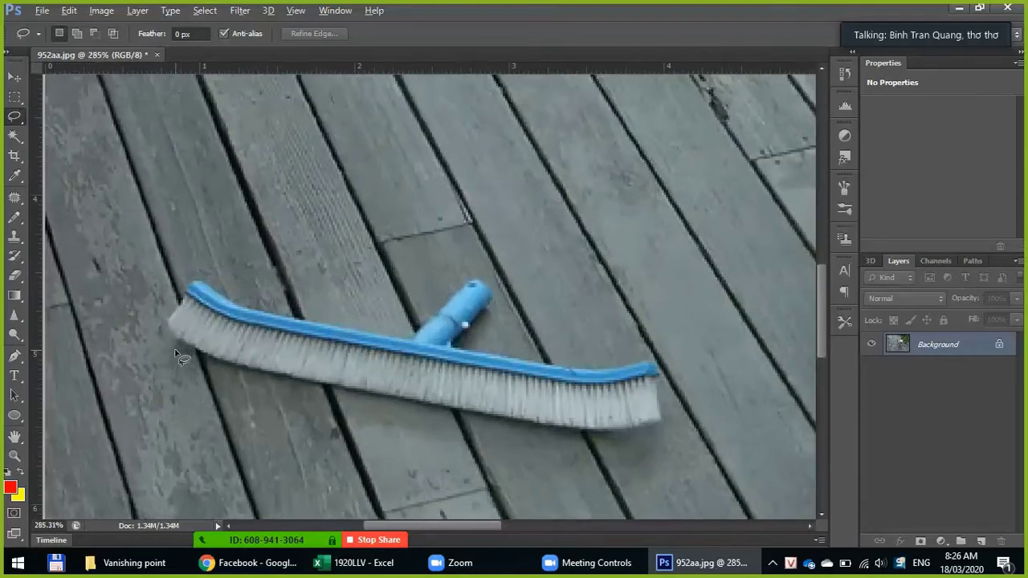
scroll(152, 335, up, 1)
scroll(154, 332, up, 1)
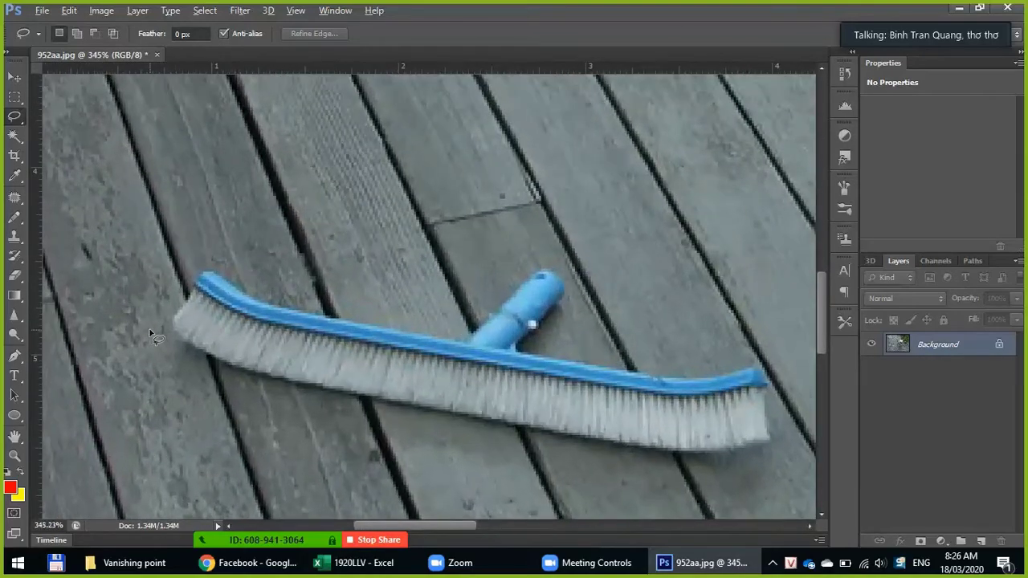
drag(289, 357, 260, 284)
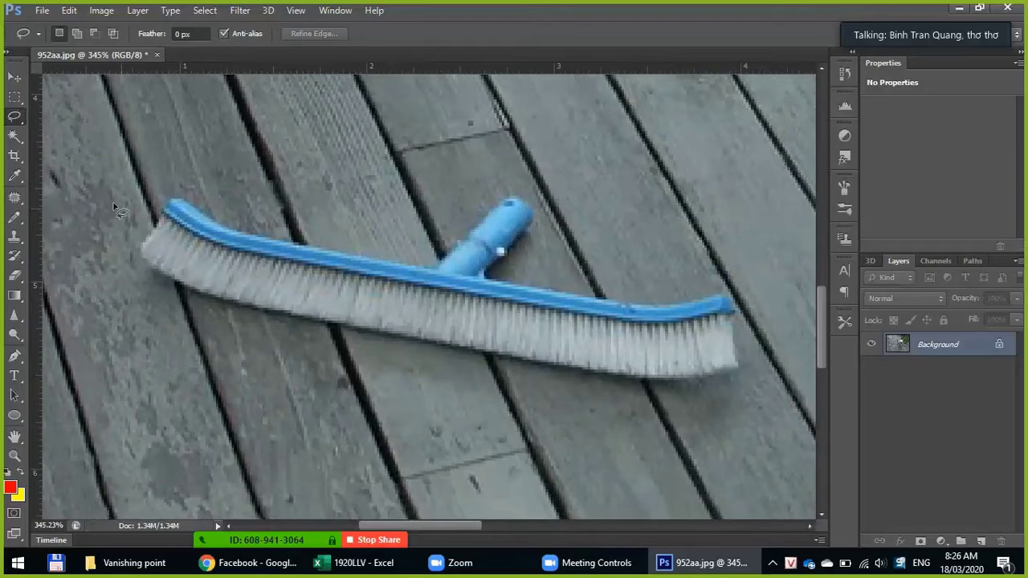
right_click(16, 117)
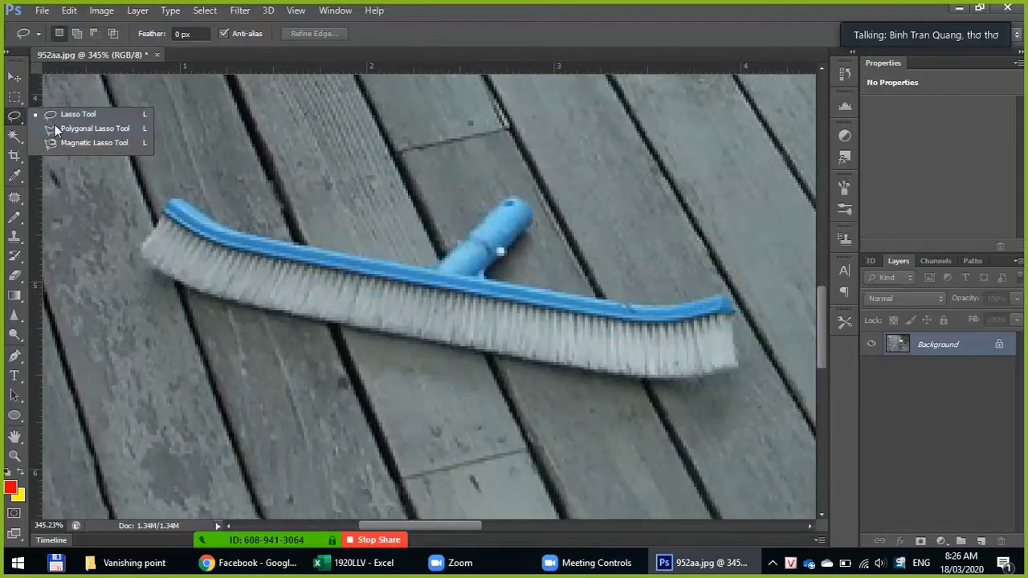
click(56, 128)
mouse_move(230, 131)
mouse_down()
mouse_move(305, 306)
mouse_move(159, 386)
mouse_up()
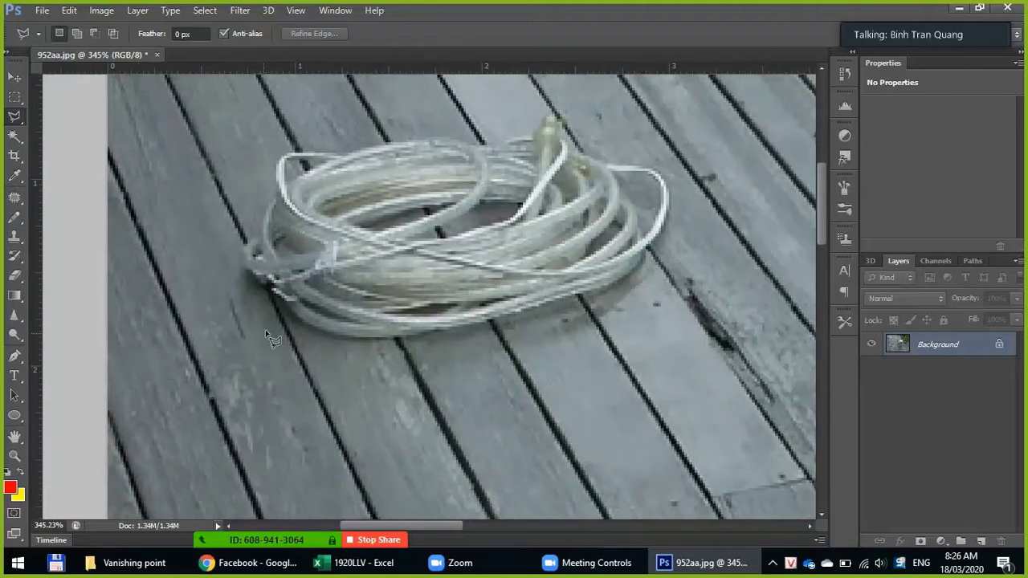
Step: Place polygon points along the rope's left end, lower edge and right side
click(243, 275)
click(283, 318)
click(358, 348)
click(512, 326)
click(618, 303)
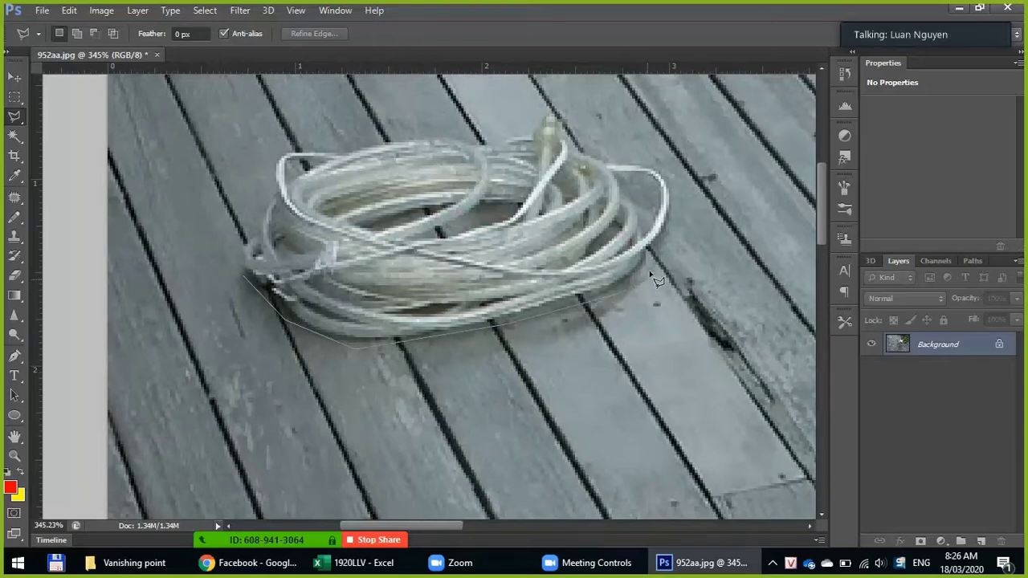
click(650, 274)
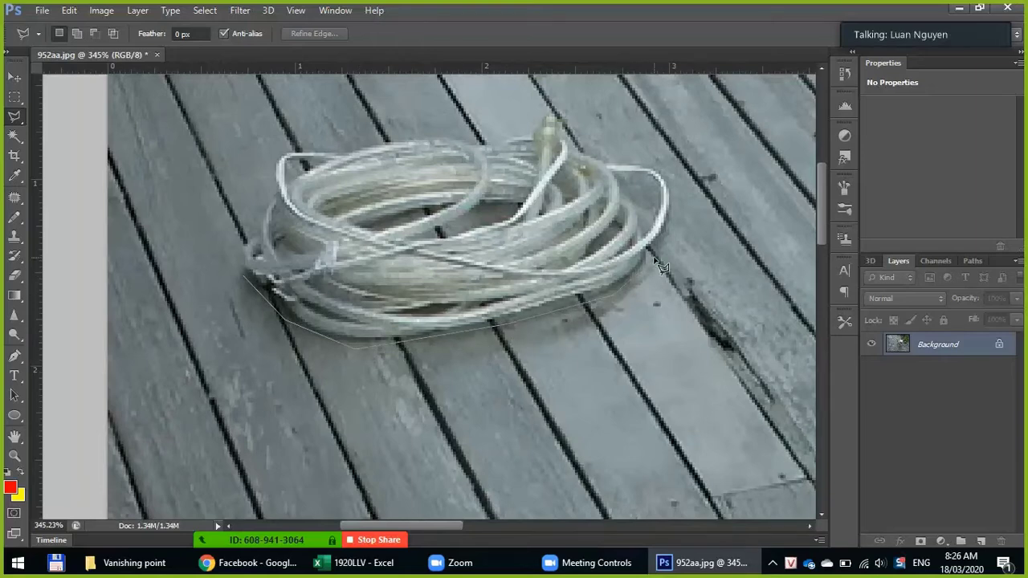
click(668, 177)
Step: Trace across the rope's top and down its left side to close the selection
click(614, 150)
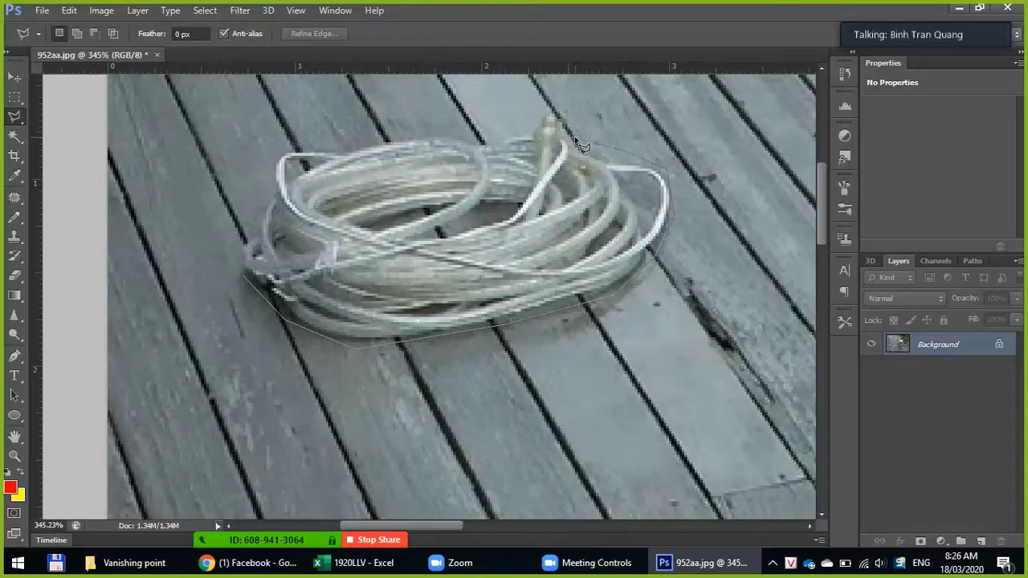
click(553, 111)
click(517, 126)
click(300, 149)
click(255, 160)
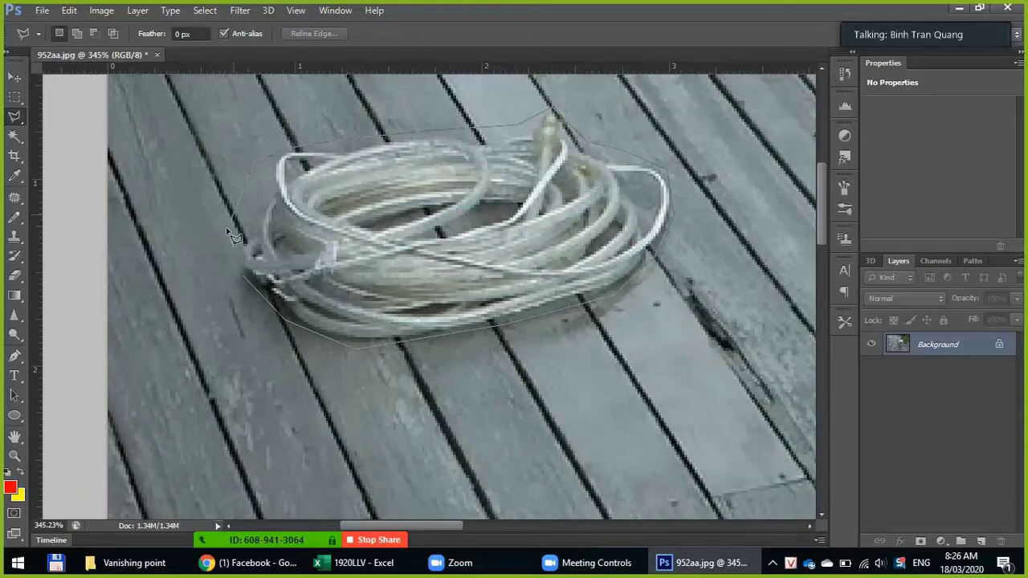
click(247, 282)
key(i)
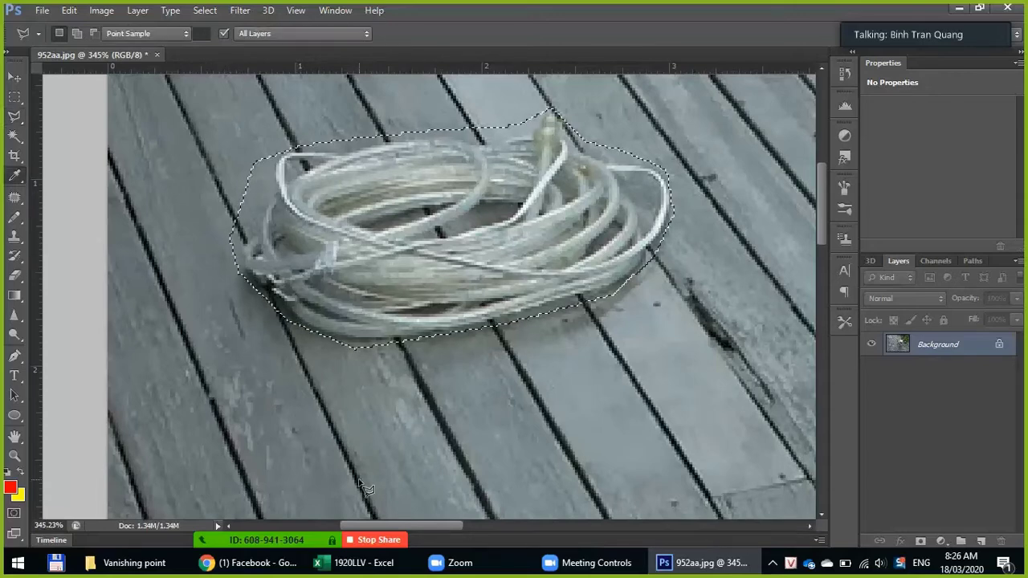
key(shift+F5)
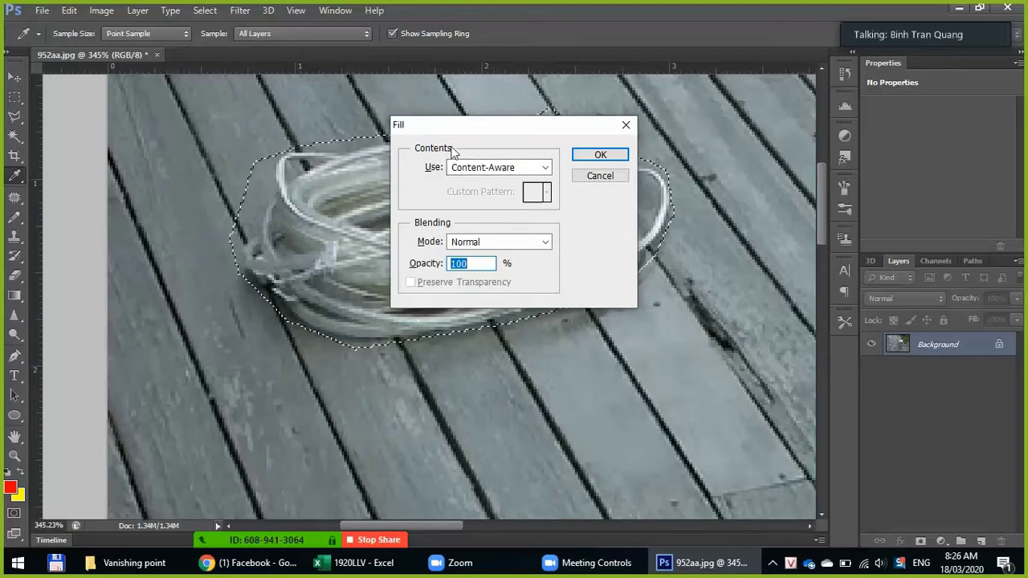
Step: Fill the rope selection using Content-Aware, Normal mode, 100% opacity
click(491, 172)
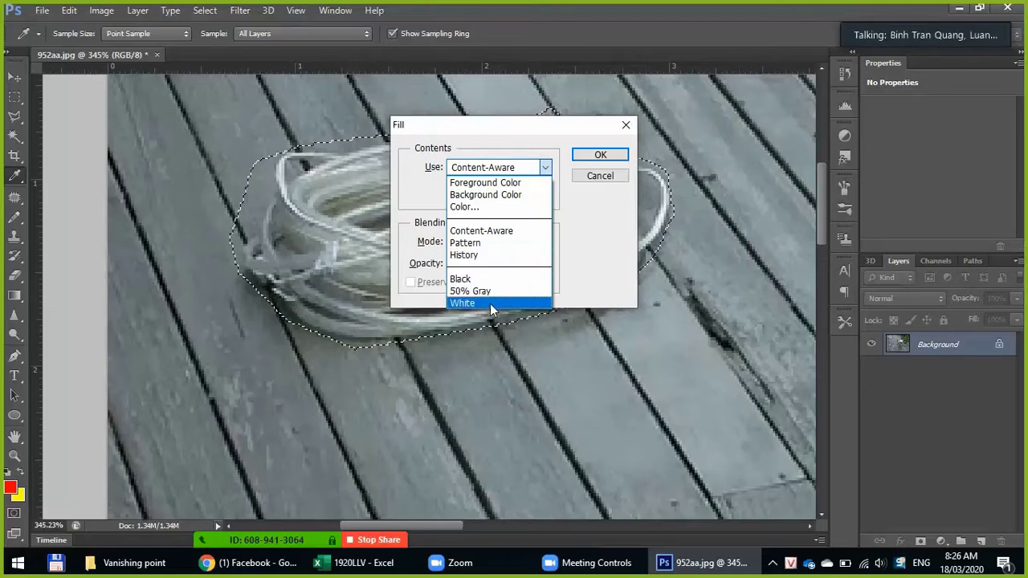
click(504, 232)
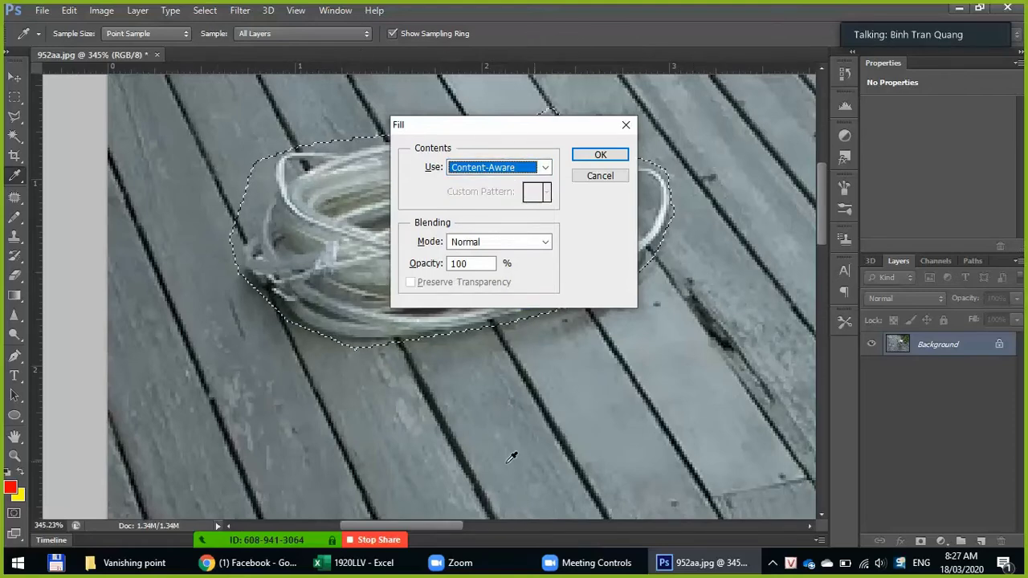
click(549, 241)
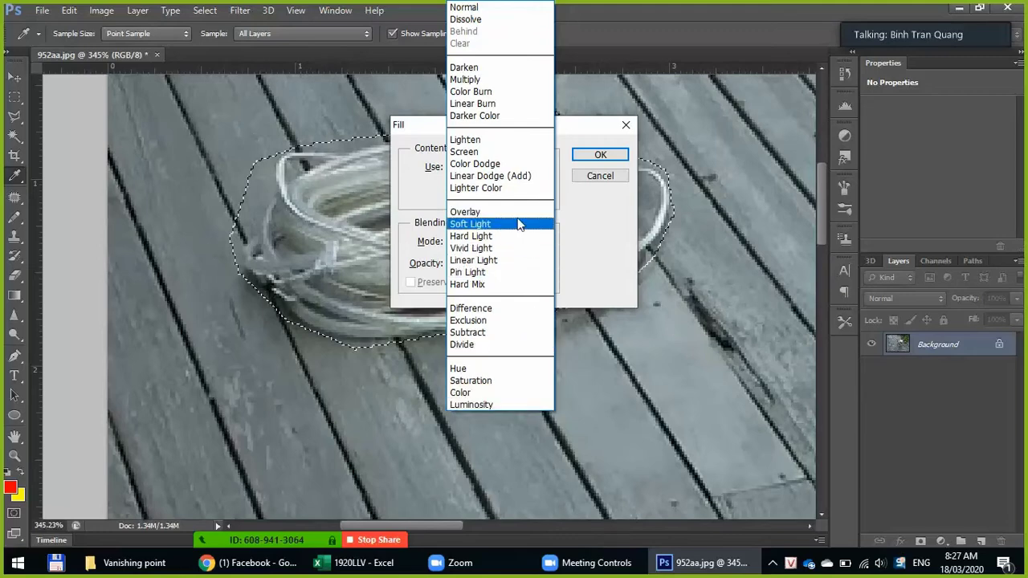
click(429, 148)
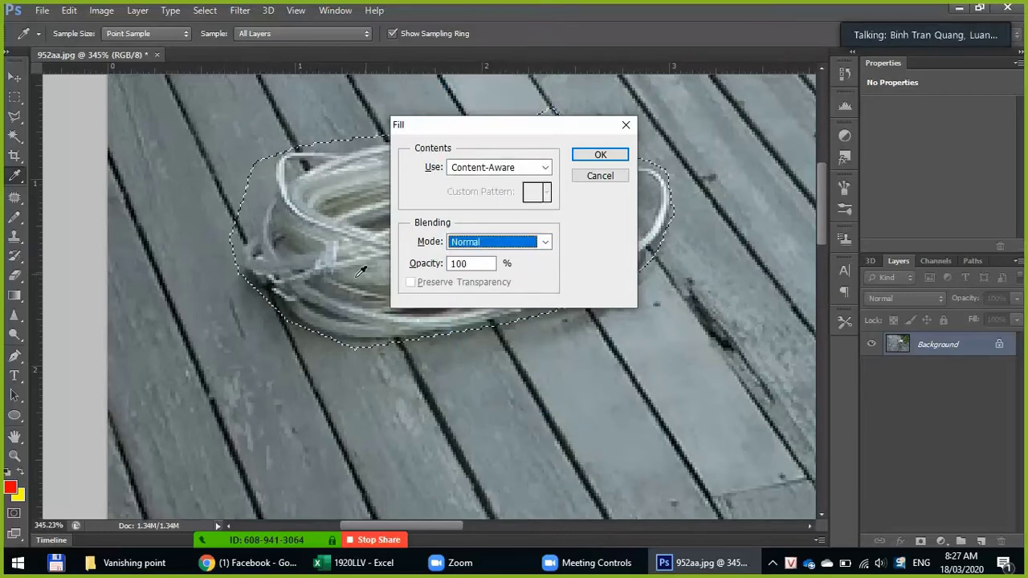
key(Tab)
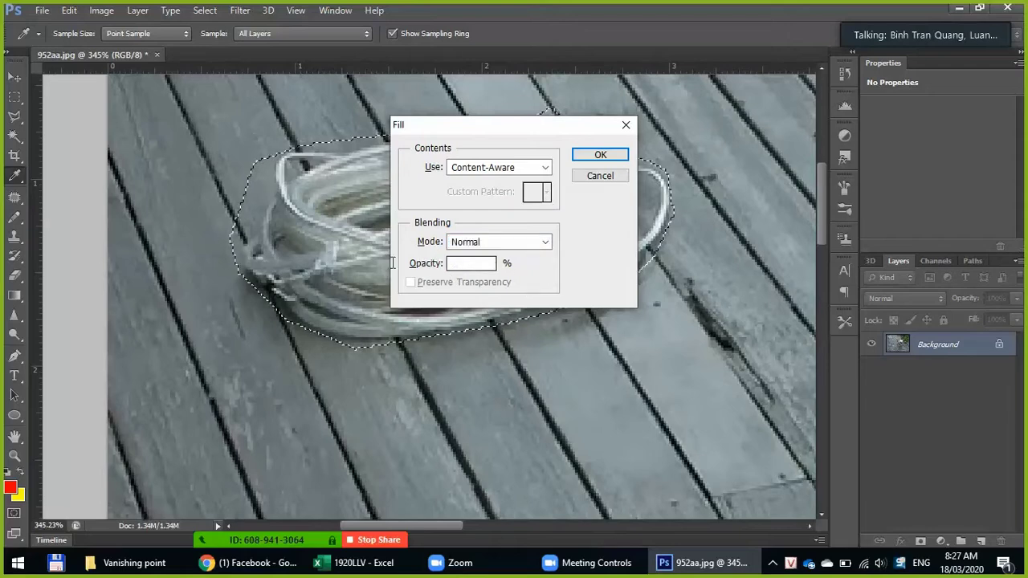
click(600, 155)
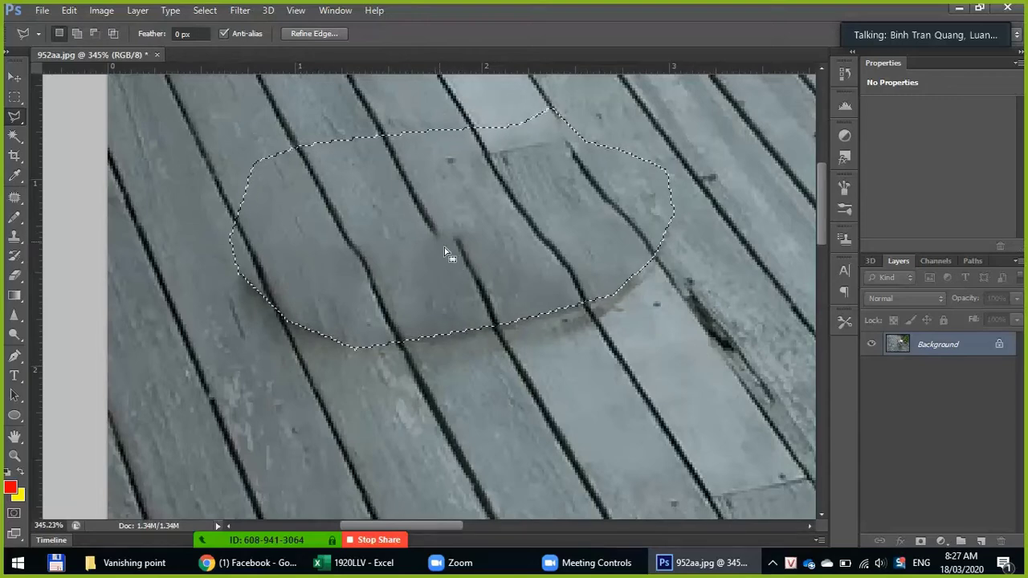
Step: Undo the rope fill, deselect, and zoom back out
key(ctrl+z)
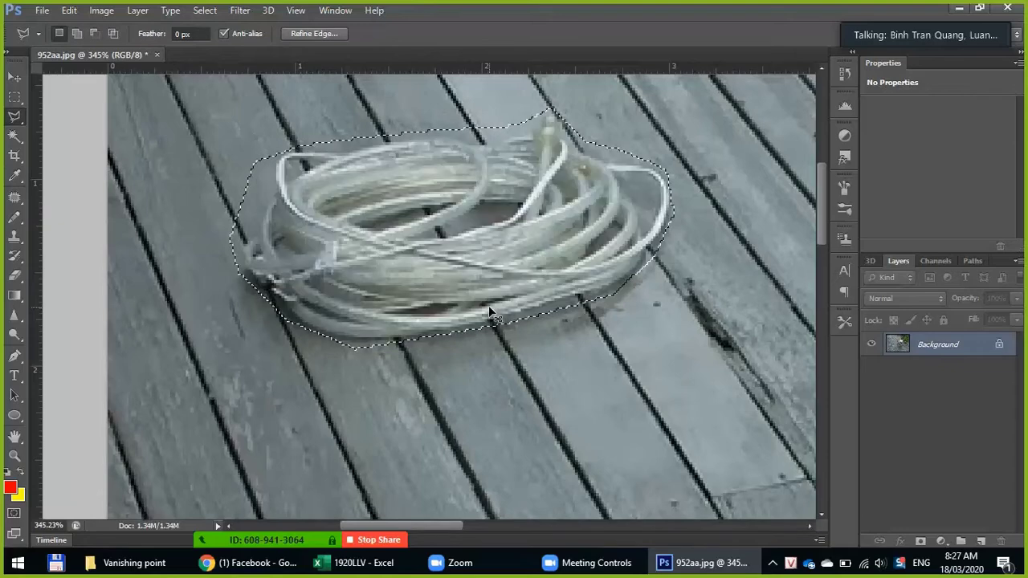
key(ctrl+d)
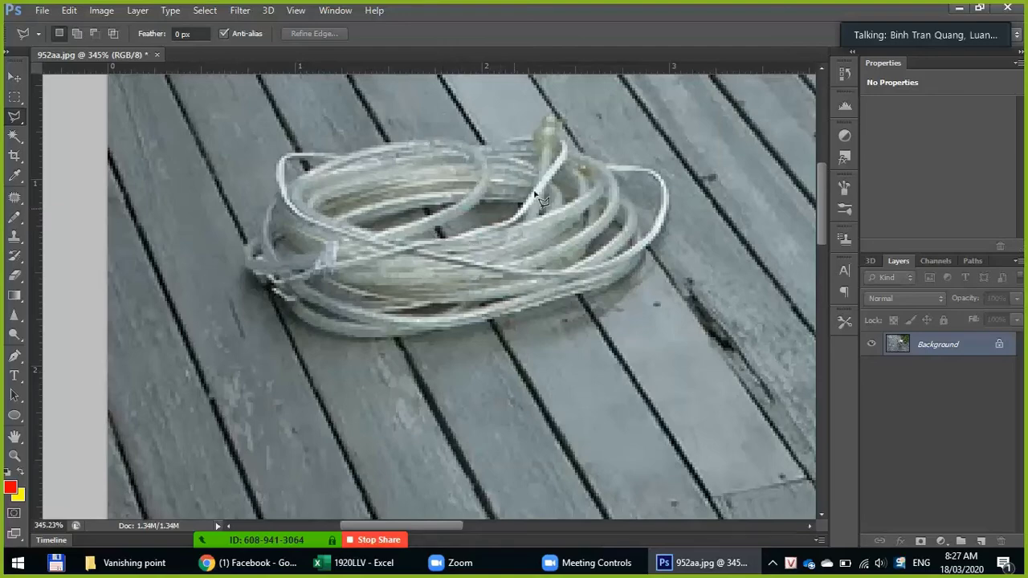
scroll(514, 249, down, 2)
scroll(513, 263, down, 2)
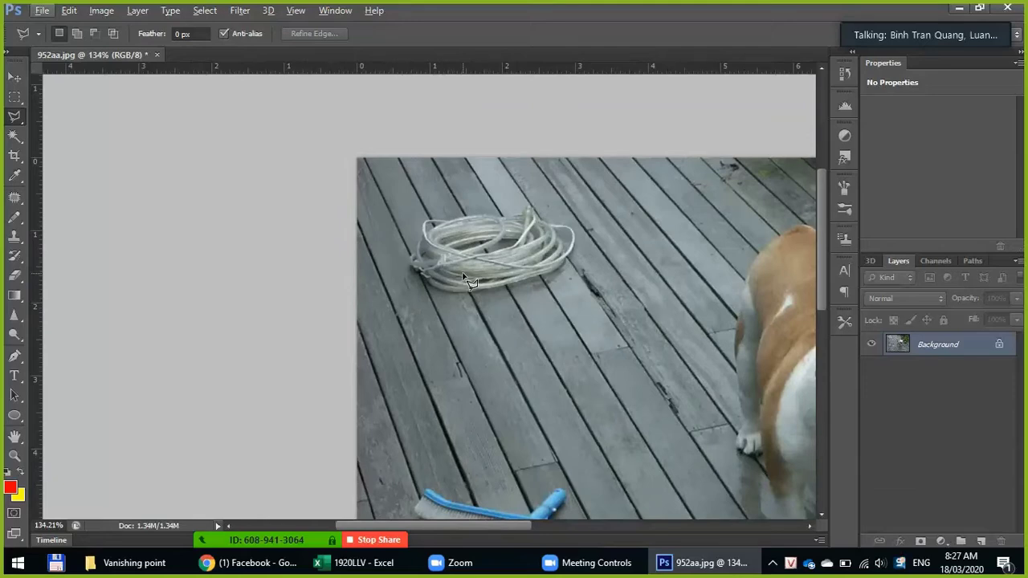
Step: Bring the full deck photo into view and launch Filter > Vanishing Point
mouse_move(470, 291)
mouse_down()
mouse_move(332, 236)
mouse_move(199, 225)
mouse_up()
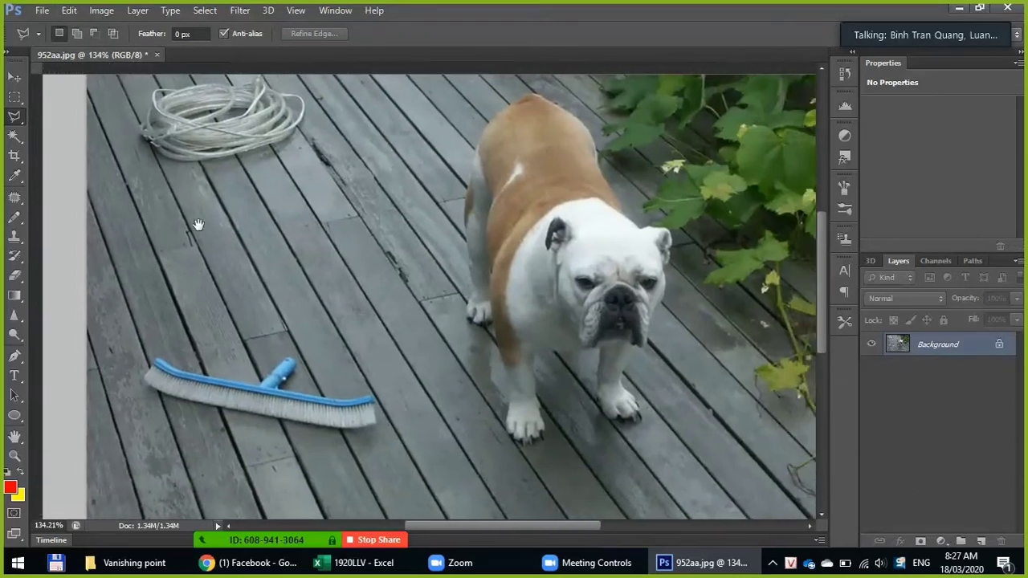
scroll(198, 225, down, 1)
scroll(208, 241, down, 1)
scroll(225, 273, down, 1)
scroll(249, 309, down, 1)
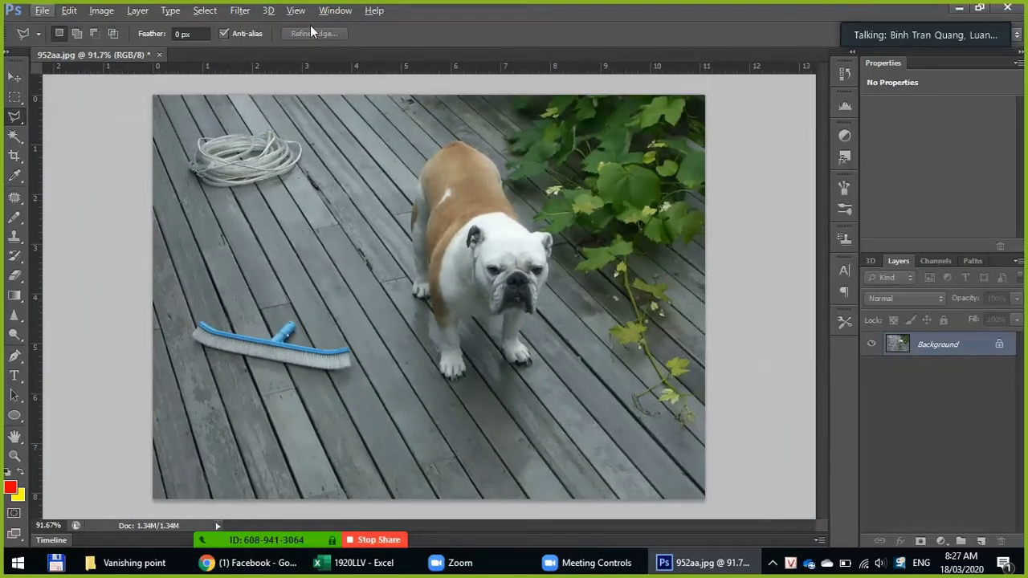
click(251, 15)
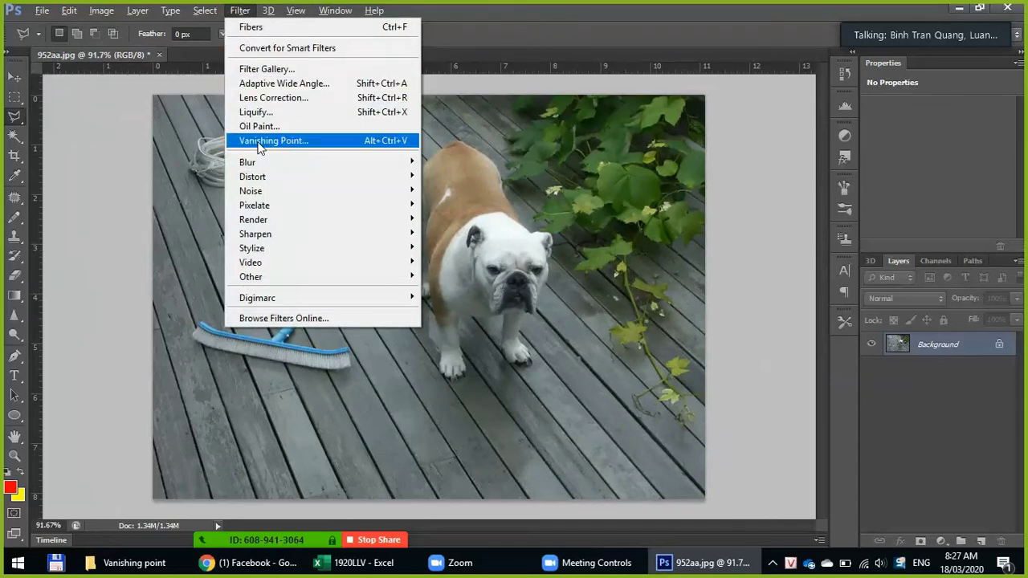
click(309, 142)
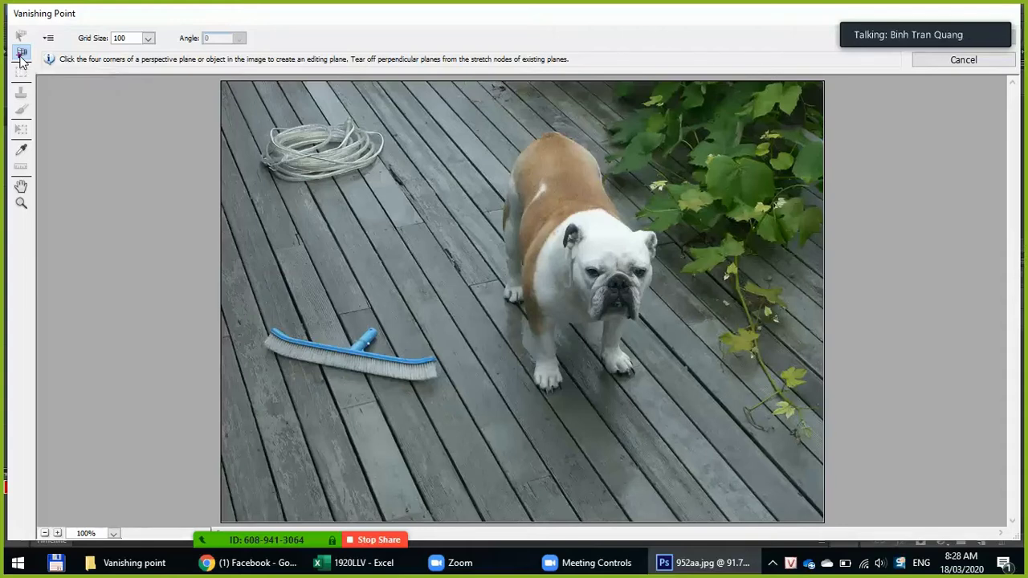
Step: Draw a four-corner perspective plane over the deck boards with the Create Plane tool
click(21, 54)
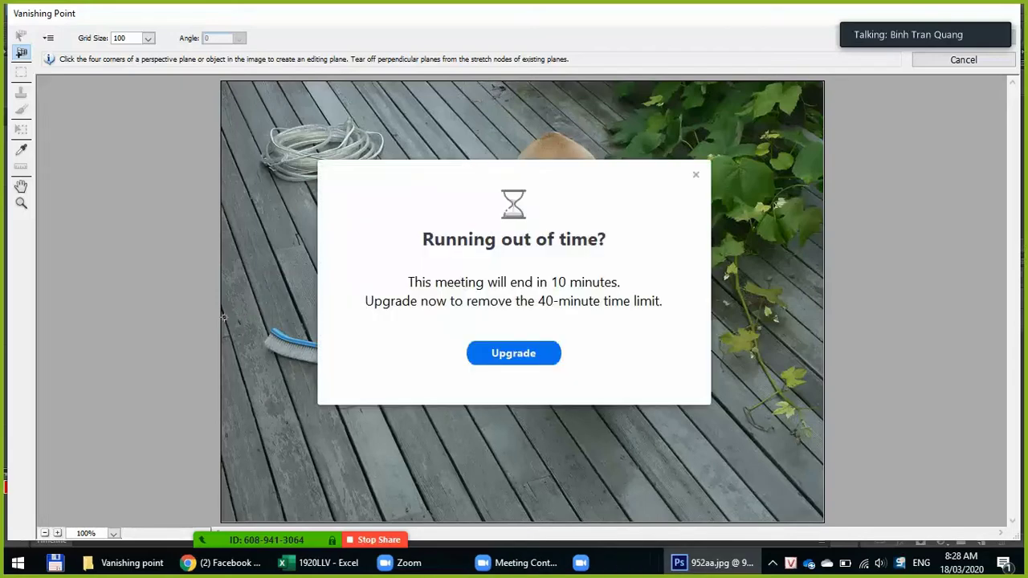
click(695, 173)
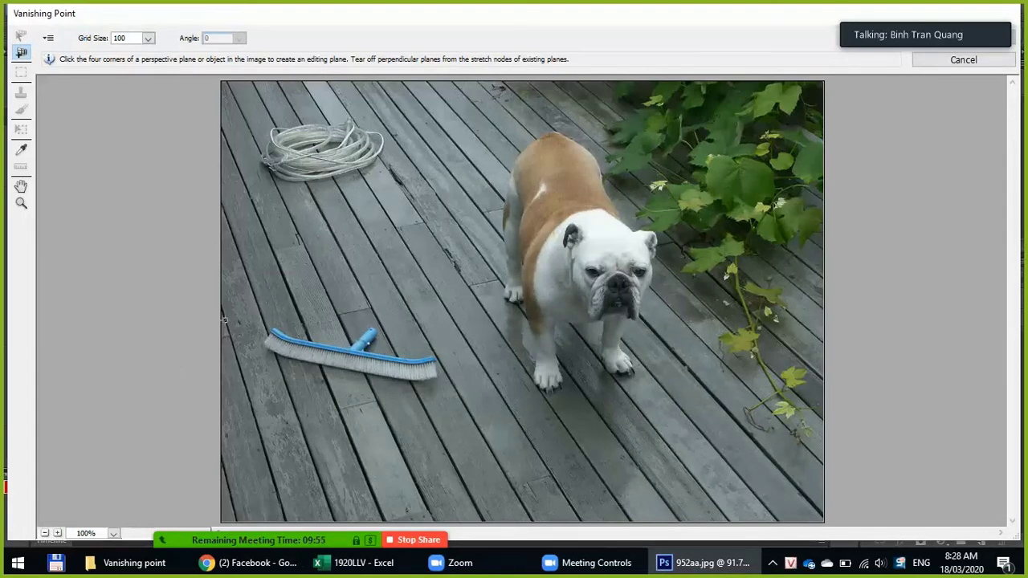
click(225, 319)
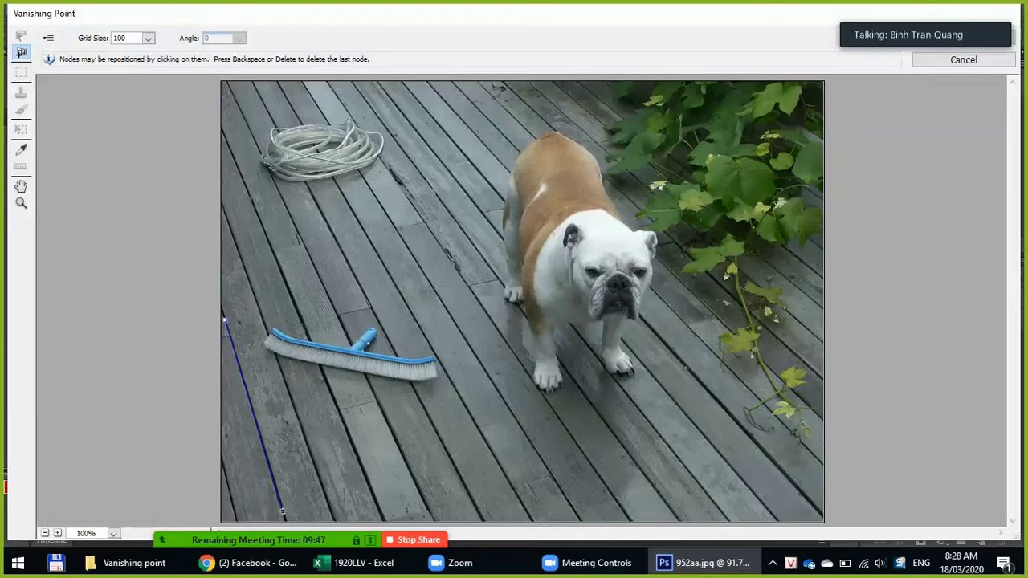
click(281, 509)
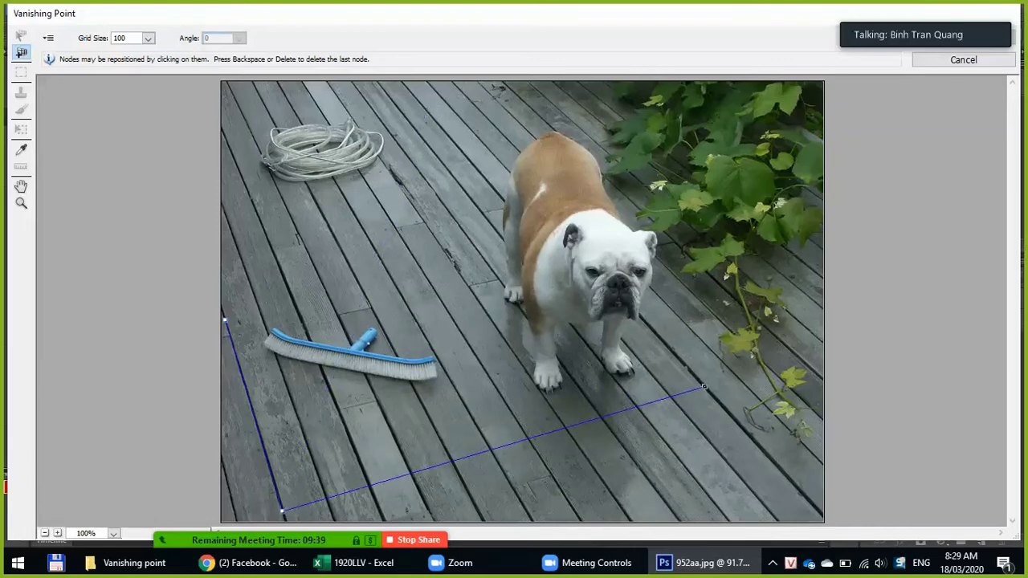
click(809, 501)
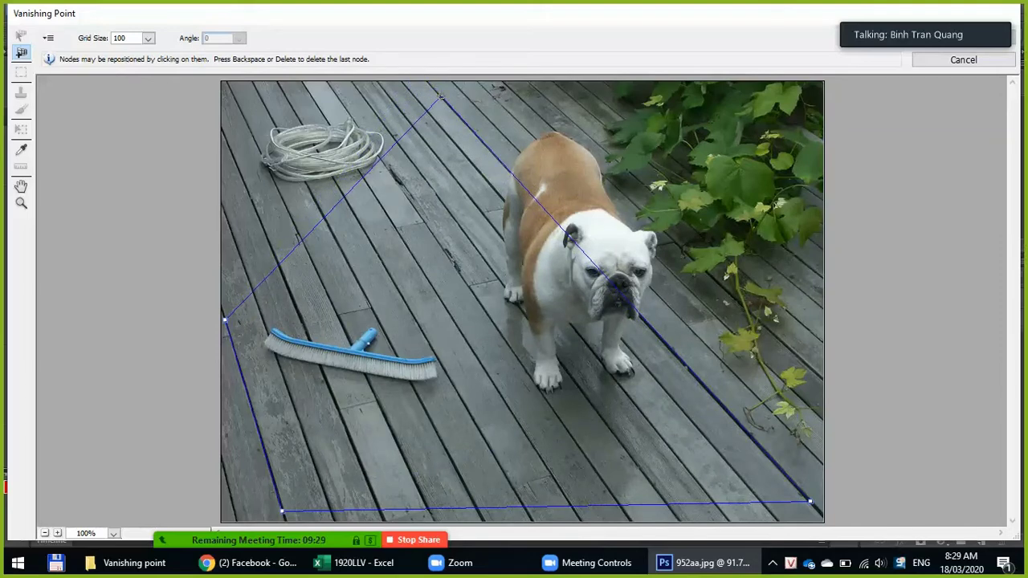
click(440, 96)
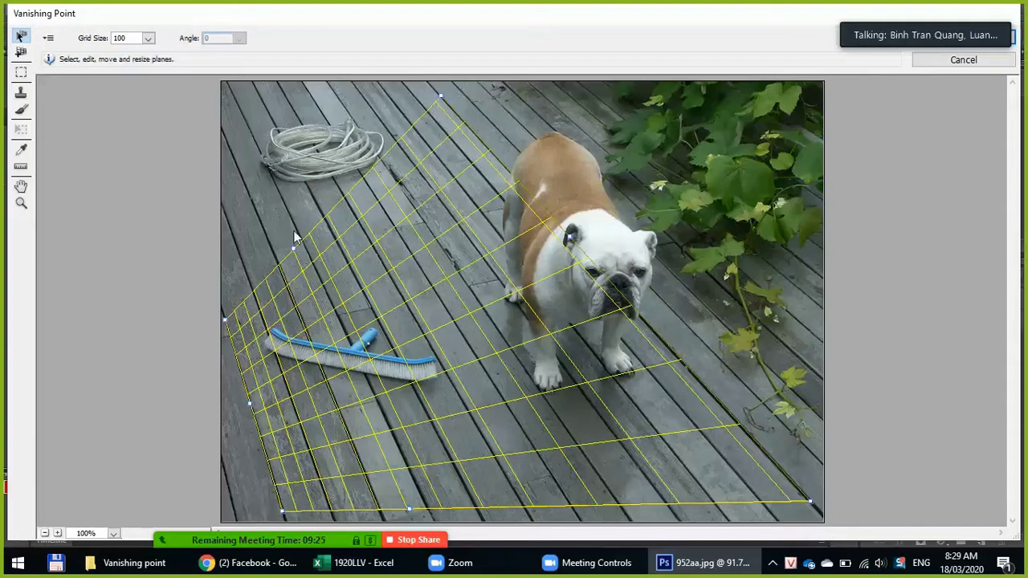
Step: Drag the plane's edges out to the upper left and left, past the photo edge
drag(293, 247, 213, 78)
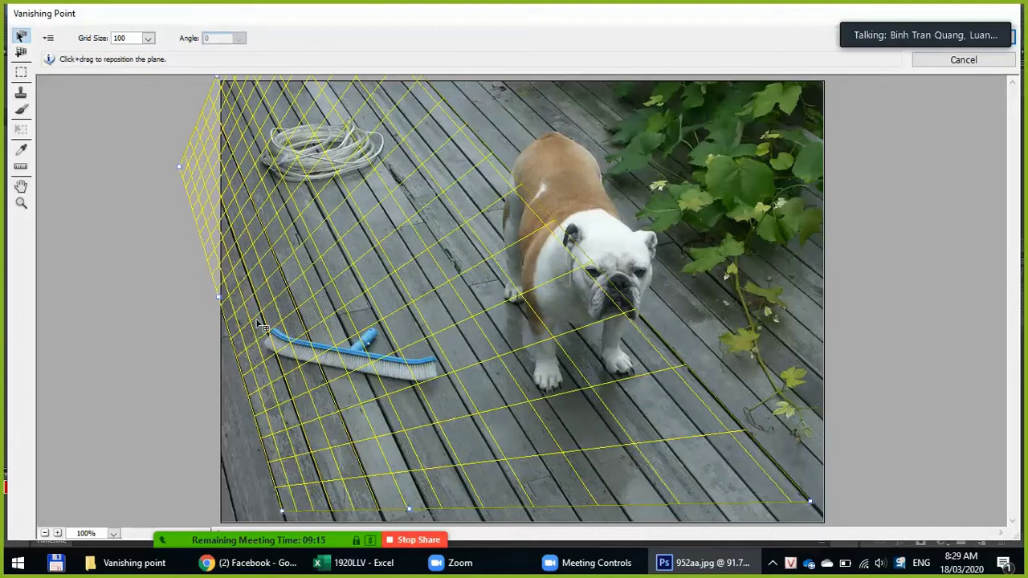
drag(211, 298, 165, 311)
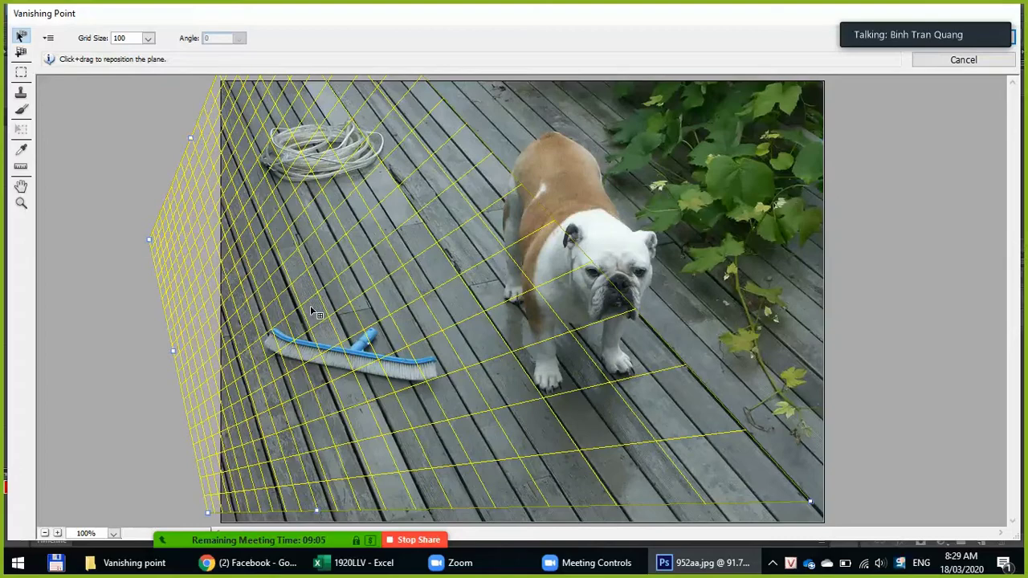
Step: Select the Vanishing Point Stamp tool and begin picking a bare-deck clone source
click(21, 93)
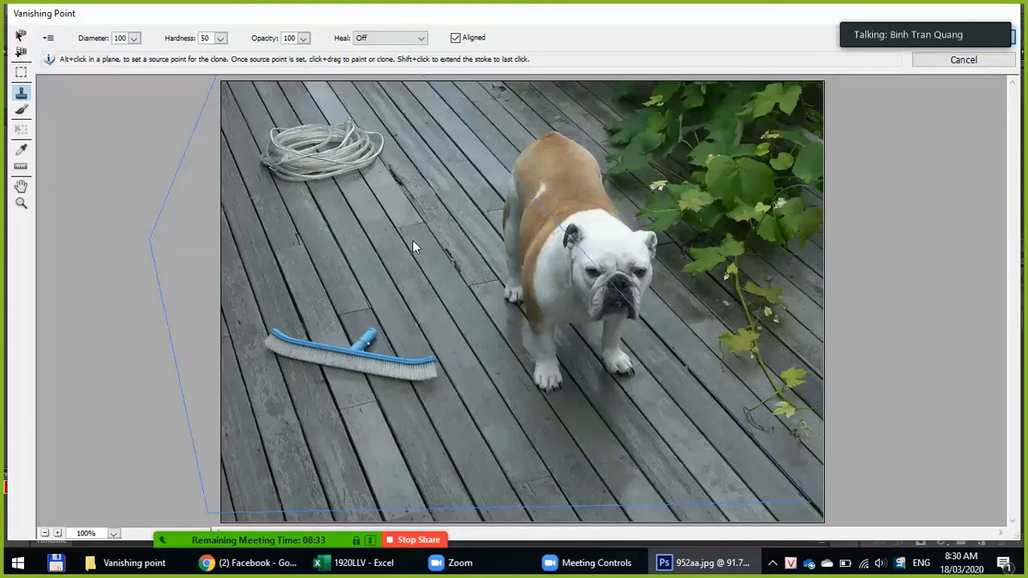
alt+click(337, 237)
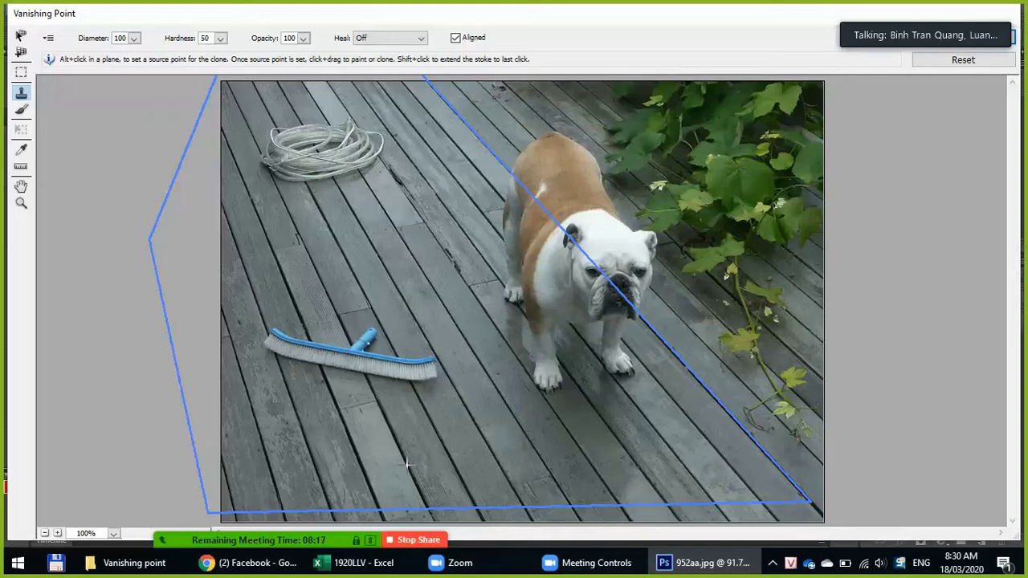
Step: Clone deck planks over the blue brush, undoing stray strokes, then start on the rope's strands
alt+click(407, 464)
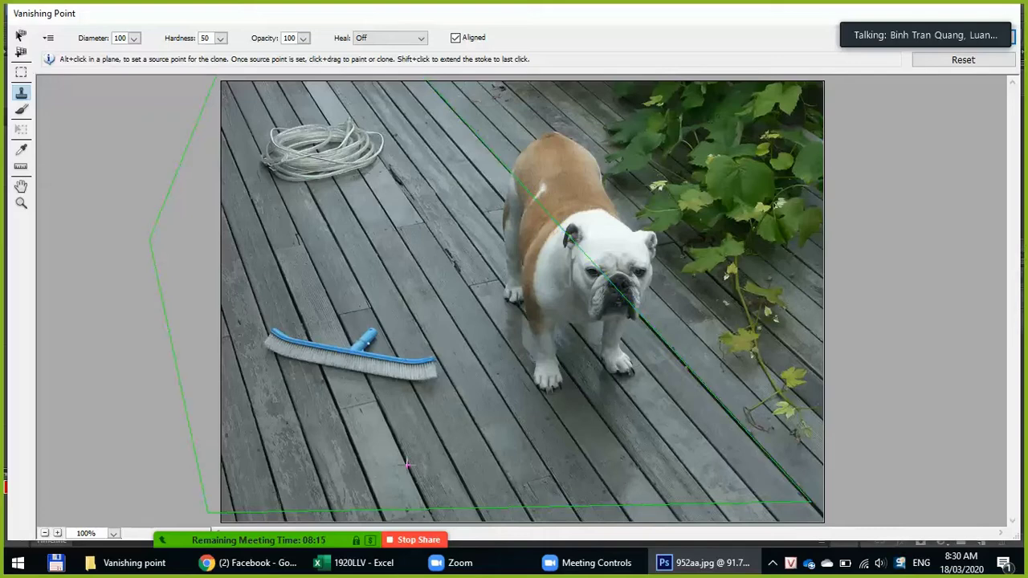
drag(407, 464, 387, 410)
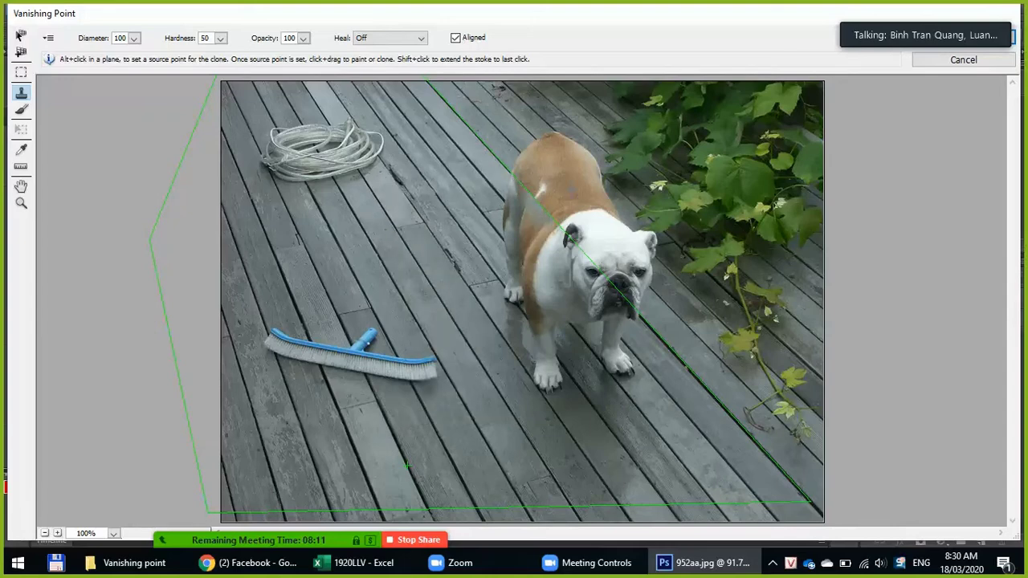
drag(562, 234, 569, 273)
key(ctrl+z)
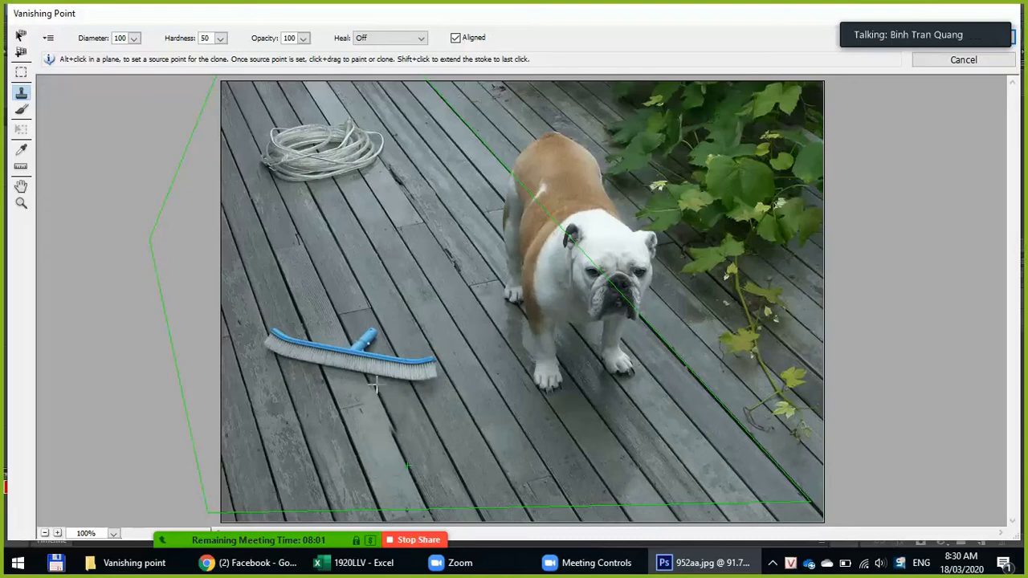
drag(368, 341, 361, 363)
key(ctrl+z)
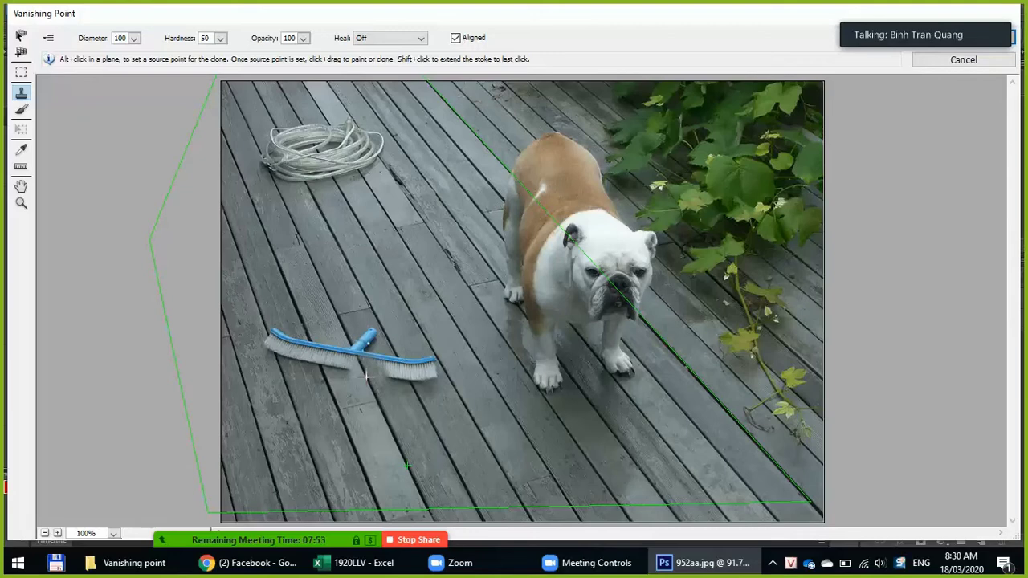
mouse_move(366, 376)
mouse_down()
mouse_move(362, 363)
mouse_move(306, 345)
mouse_move(275, 350)
mouse_up()
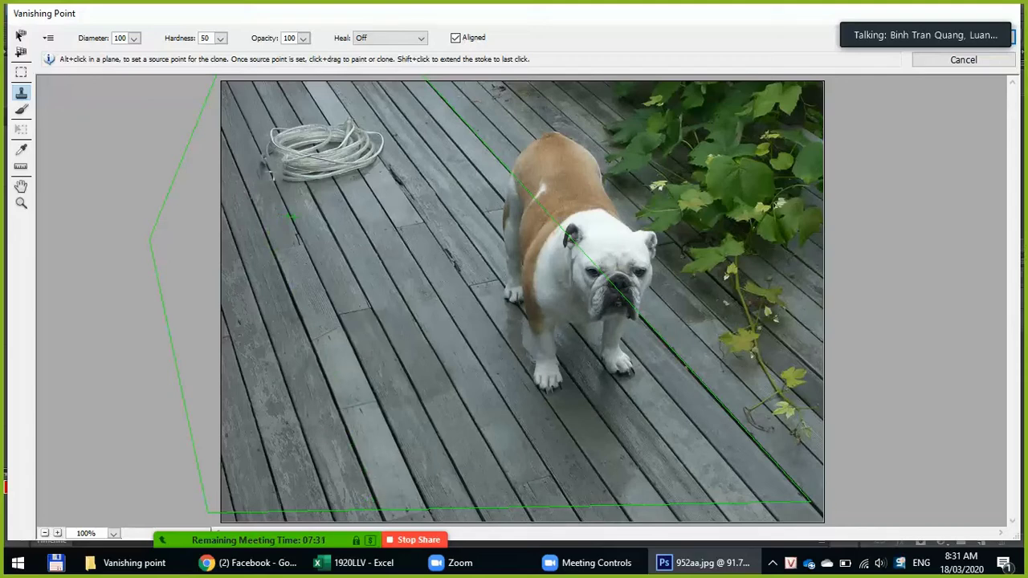
drag(273, 173, 342, 196)
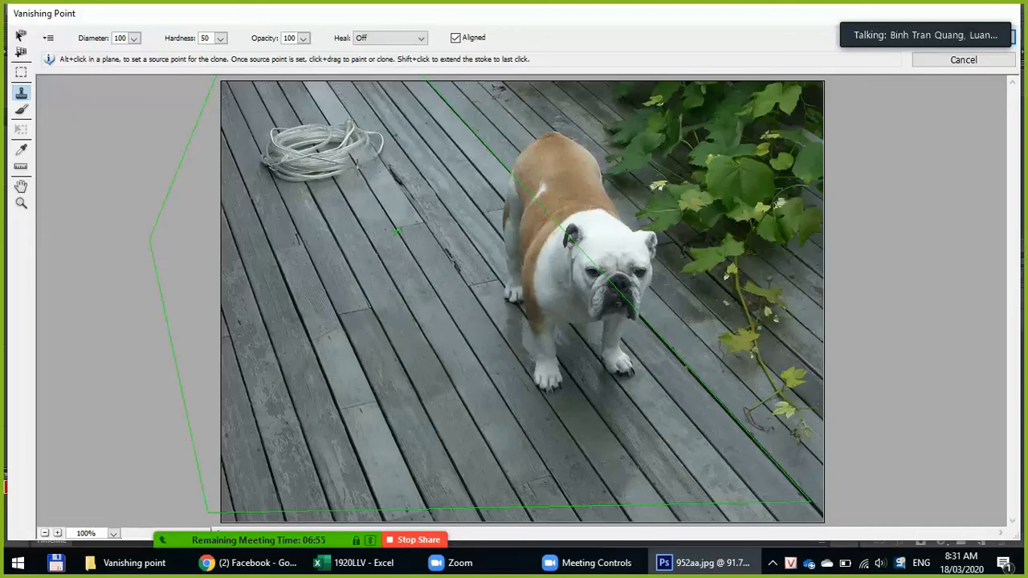
Step: Stamp deck planks in perspective over the remaining rope strands
mouse_move(365, 148)
mouse_down()
mouse_move(323, 132)
mouse_move(277, 164)
mouse_move(260, 150)
mouse_move(341, 116)
mouse_move(329, 100)
mouse_up()
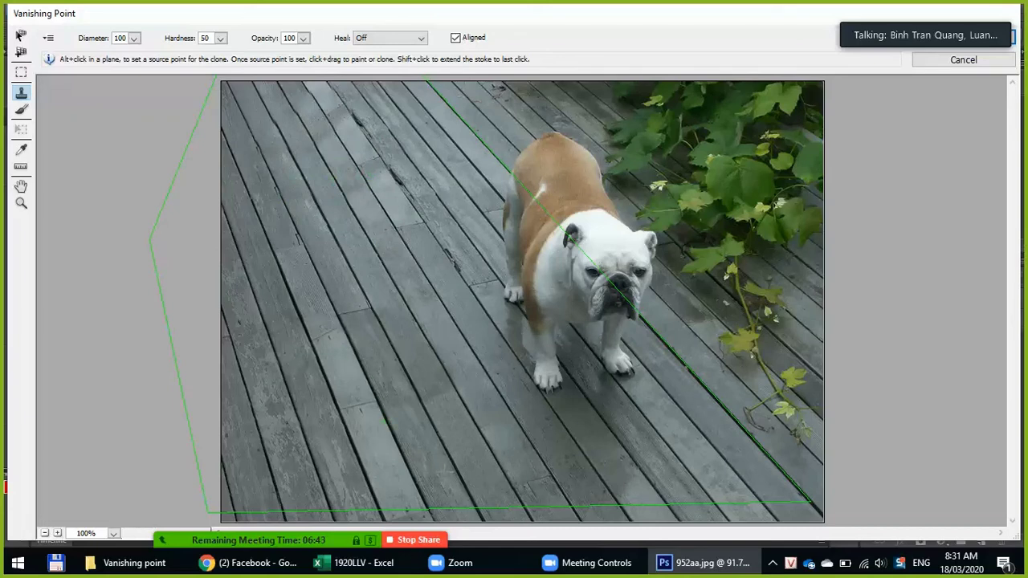
mouse_move(925, 24)
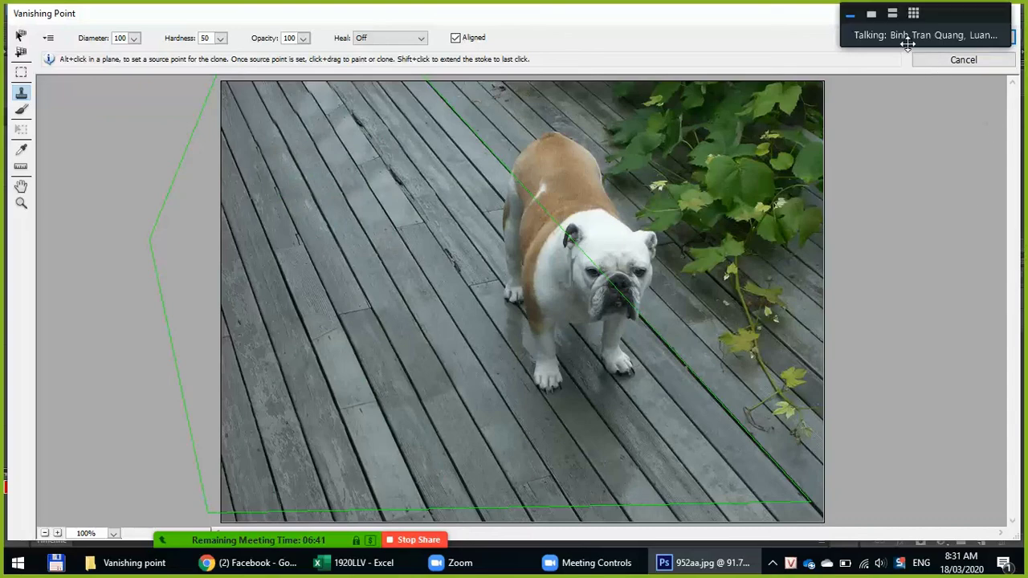
drag(919, 24, 815, 24)
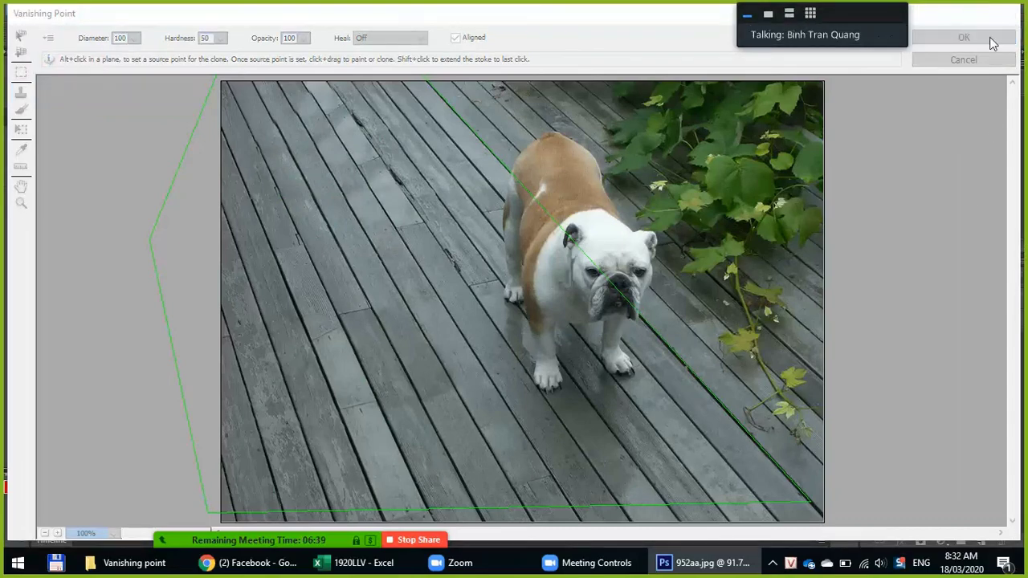
Step: Apply the Vanishing Point edits, then toggle Ctrl+Z to compare before and after, keeping them applied
click(963, 37)
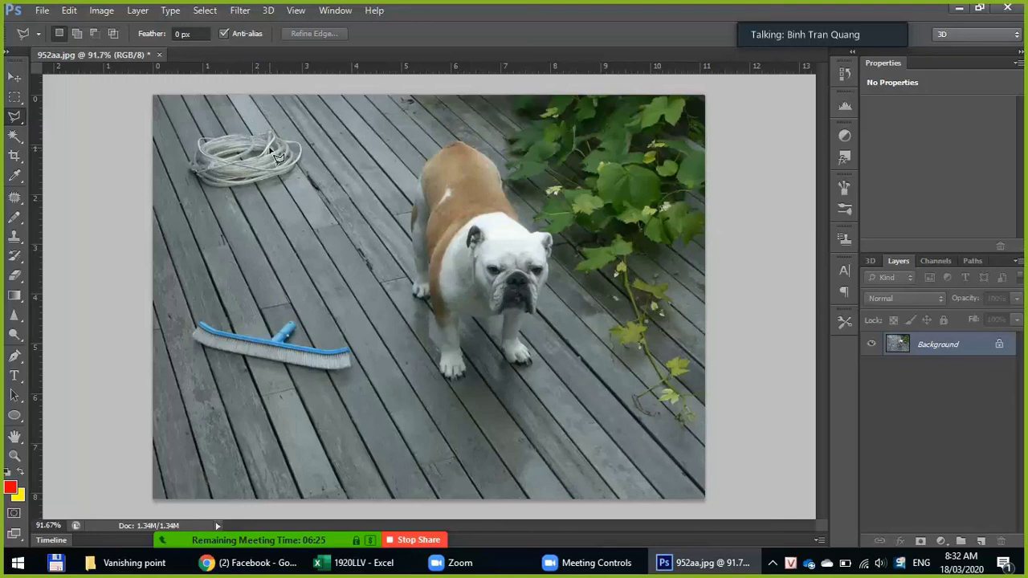
key(ctrl+z)
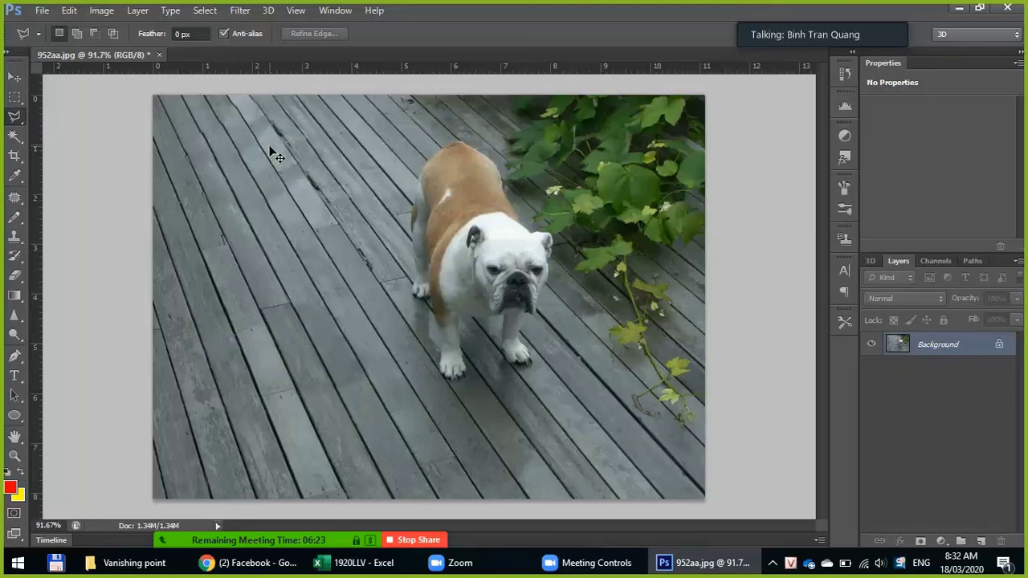
key(ctrl+z)
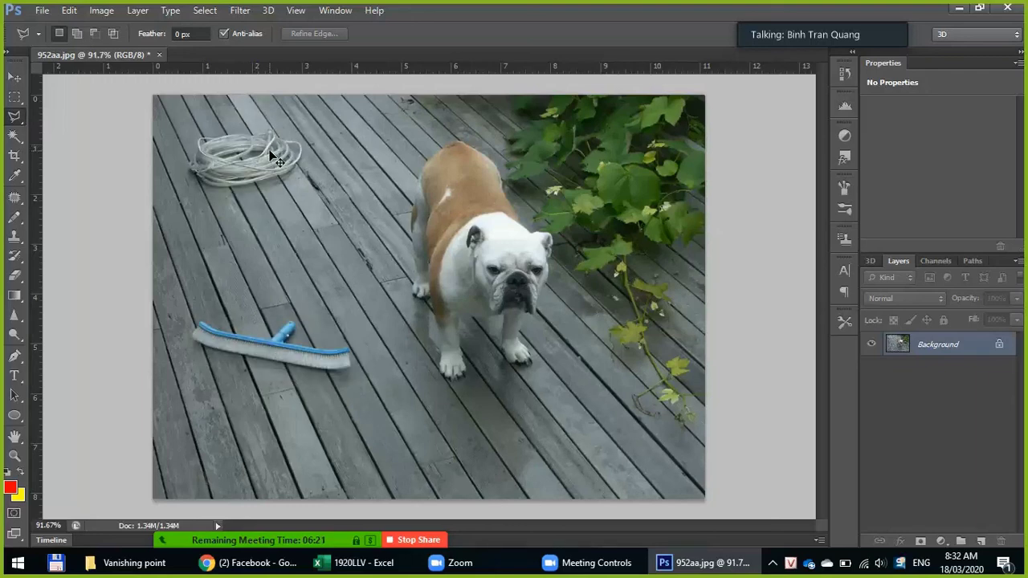
key(ctrl+z)
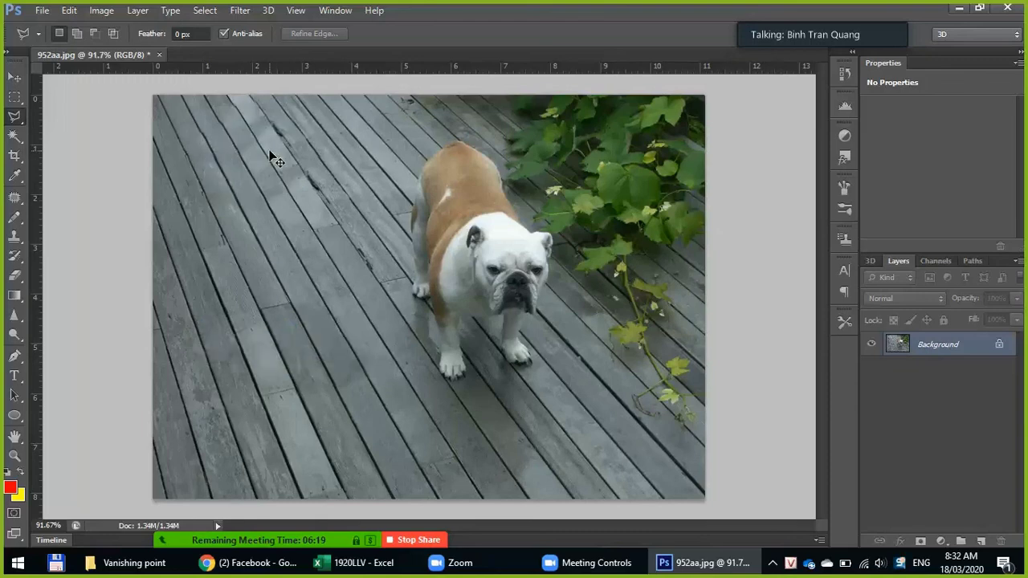